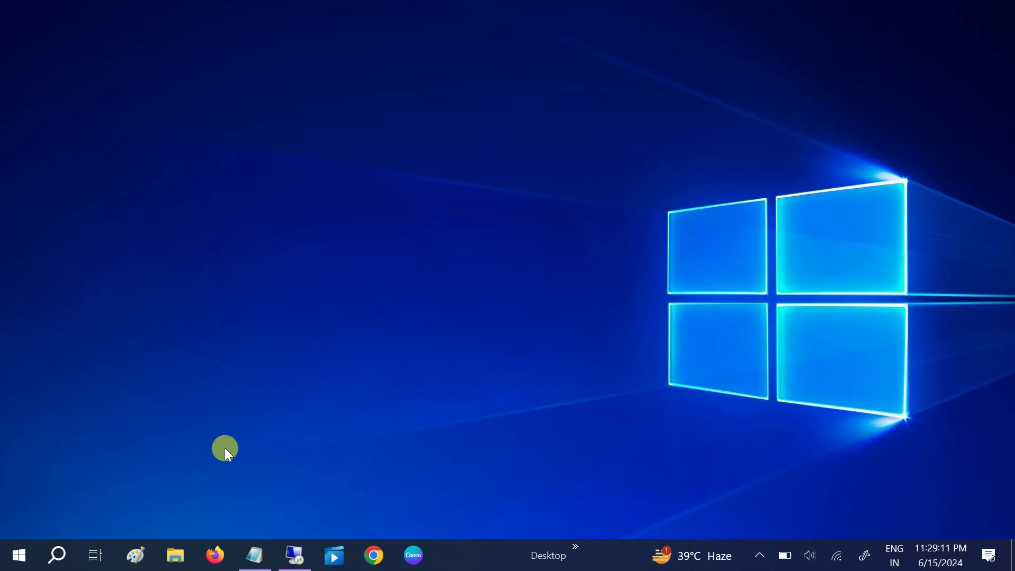
Open File Explorer, turn on Hidden items in the View options, then close the window
left_click(56, 556)
type("file")
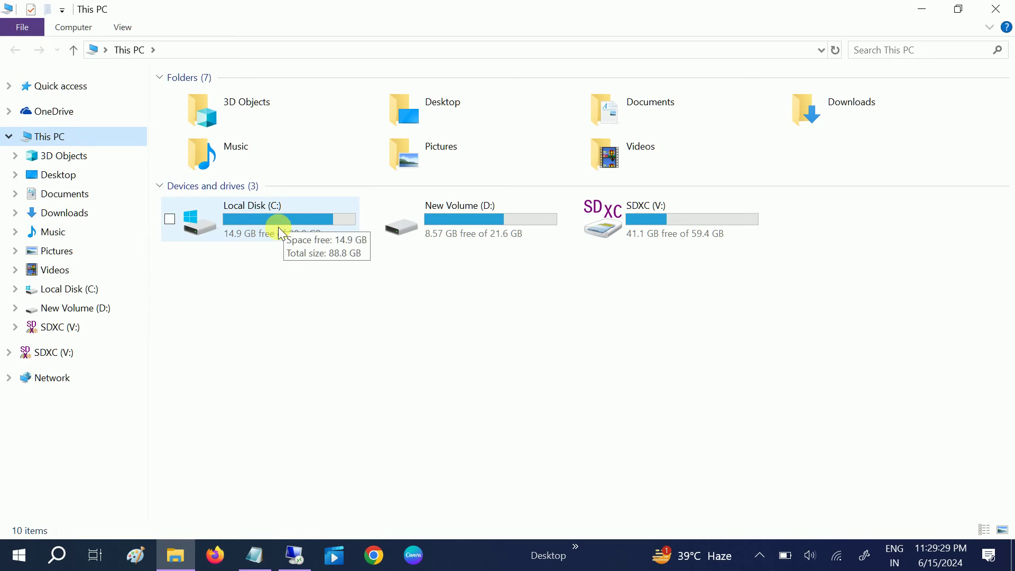
left_click(122, 29)
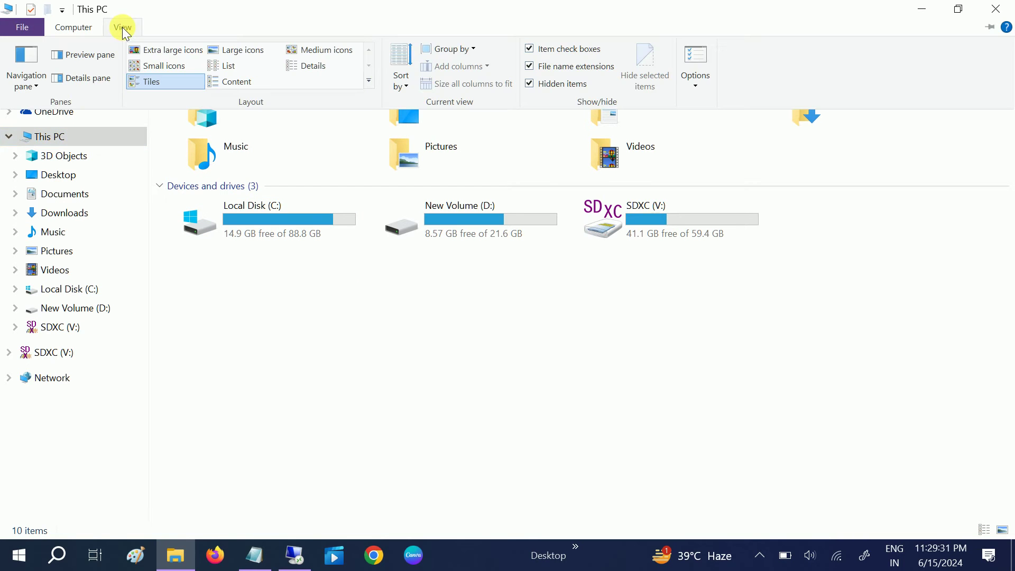
left_click(529, 83)
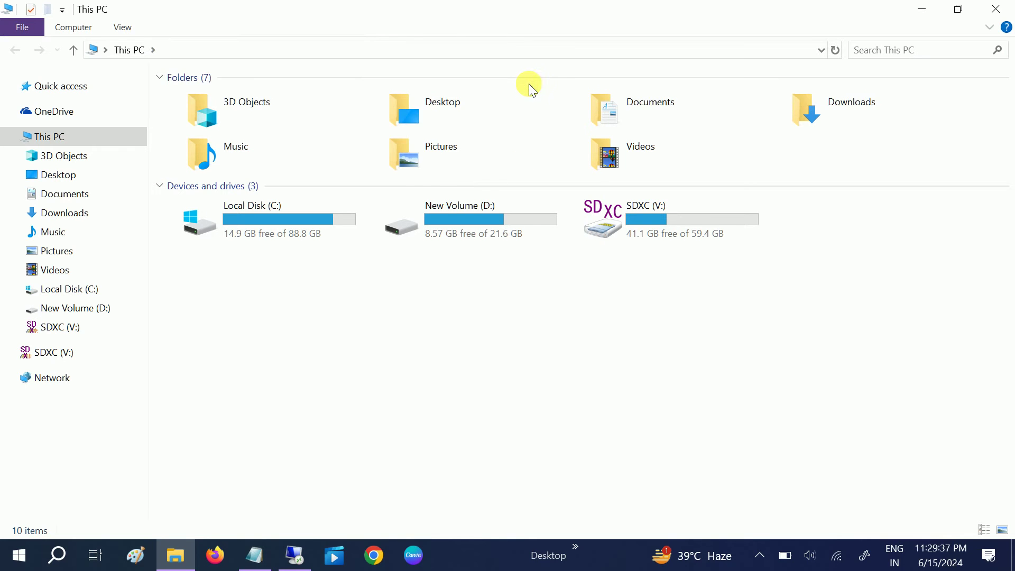
left_click(125, 28)
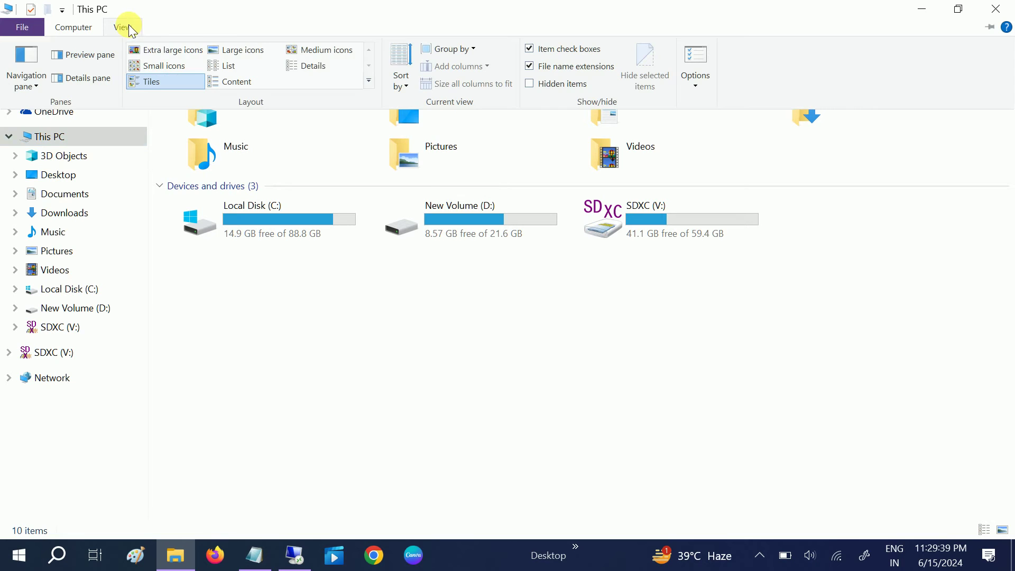
left_click(530, 85)
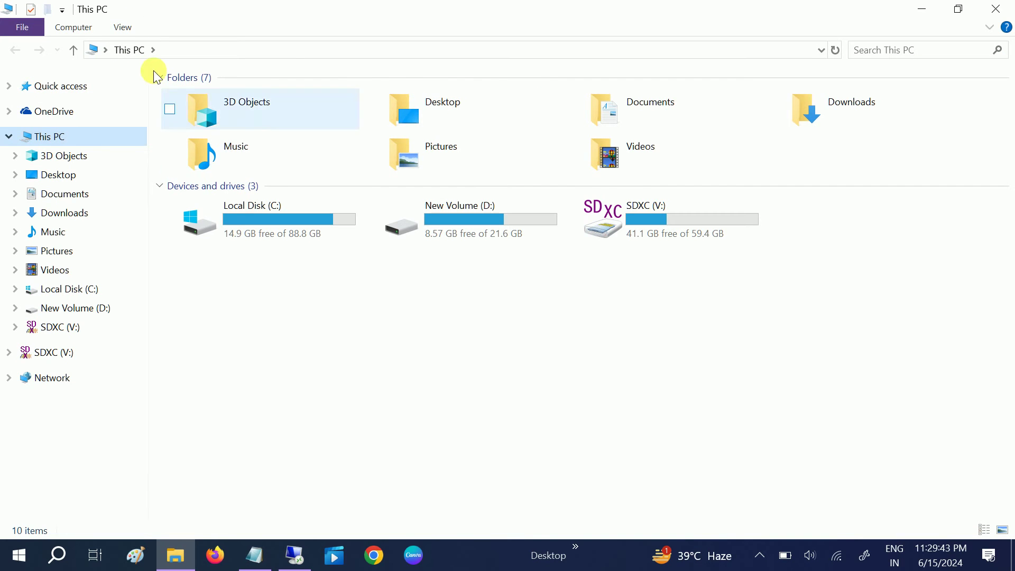
left_click(122, 27)
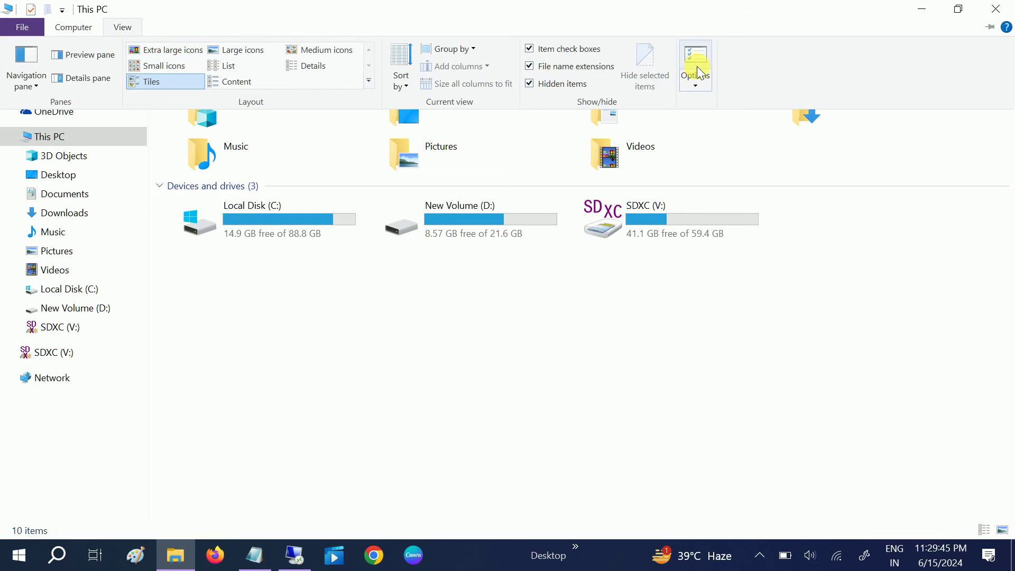
left_click(994, 12)
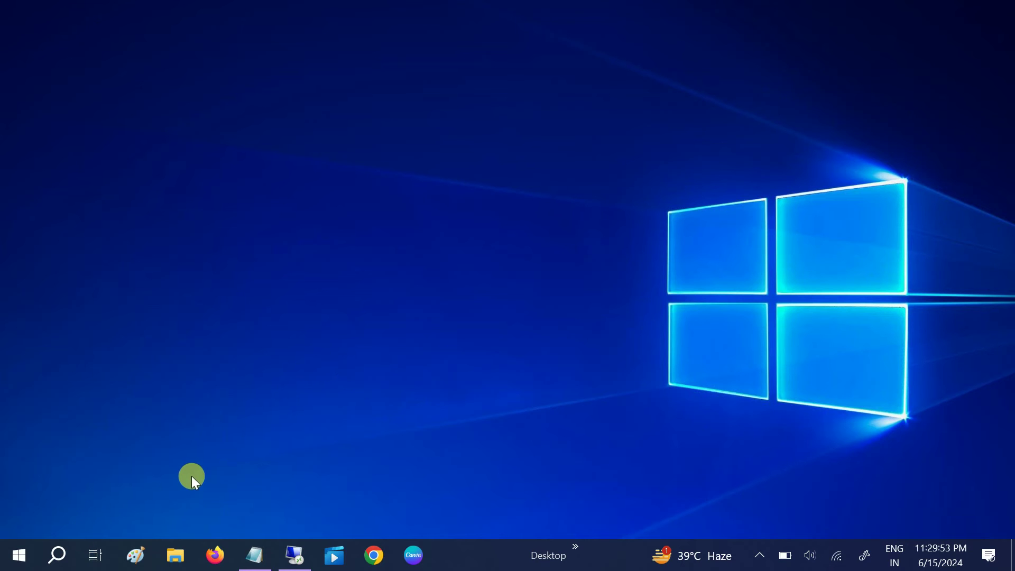
Open the Run dialog from search and run %appdata% to reach the Roaming folder
key("super+r")
left_click_drag(186, 362, 443, 241)
left_click(55, 556)
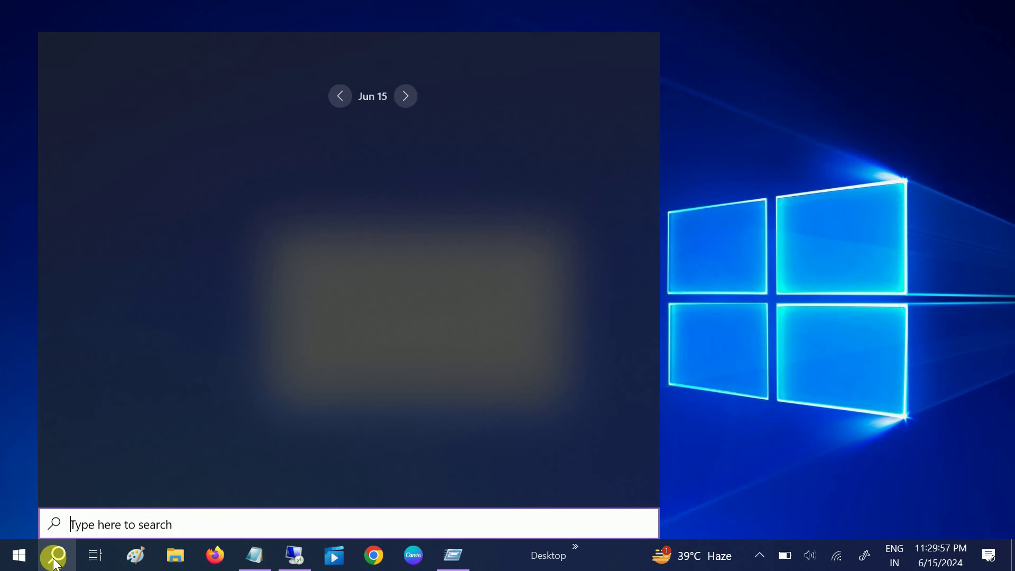
type("run")
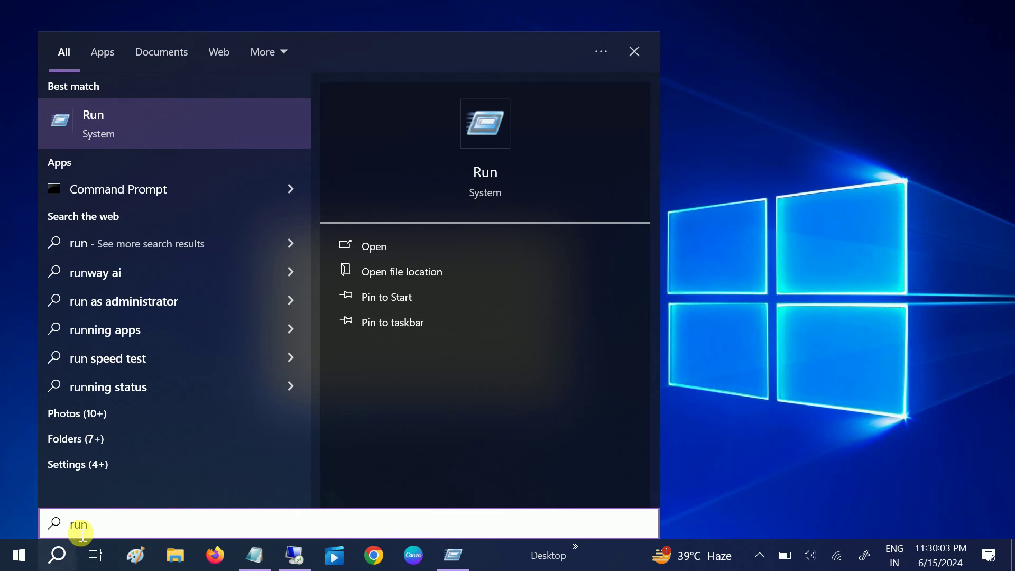
left_click(127, 131)
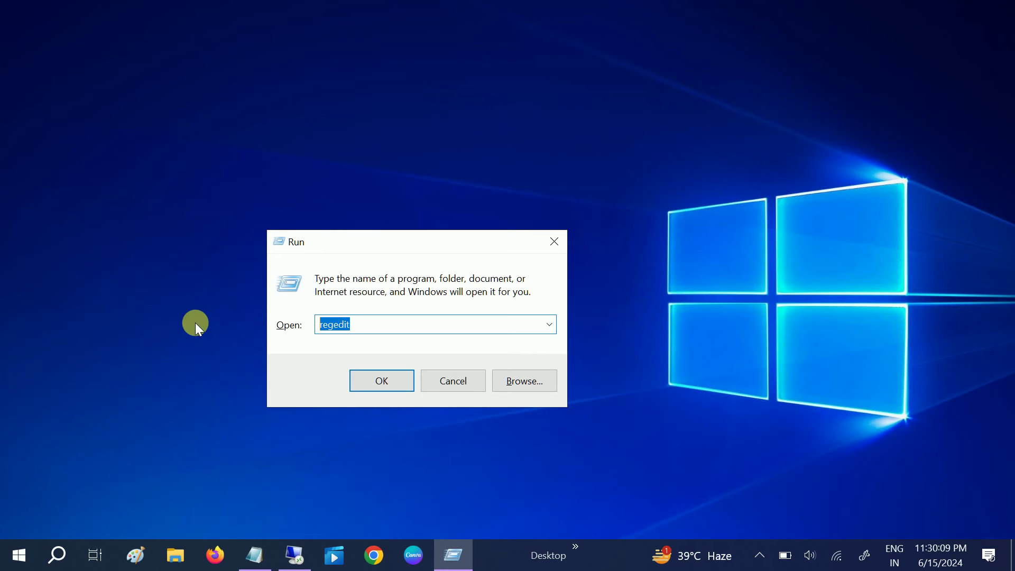
type("%")
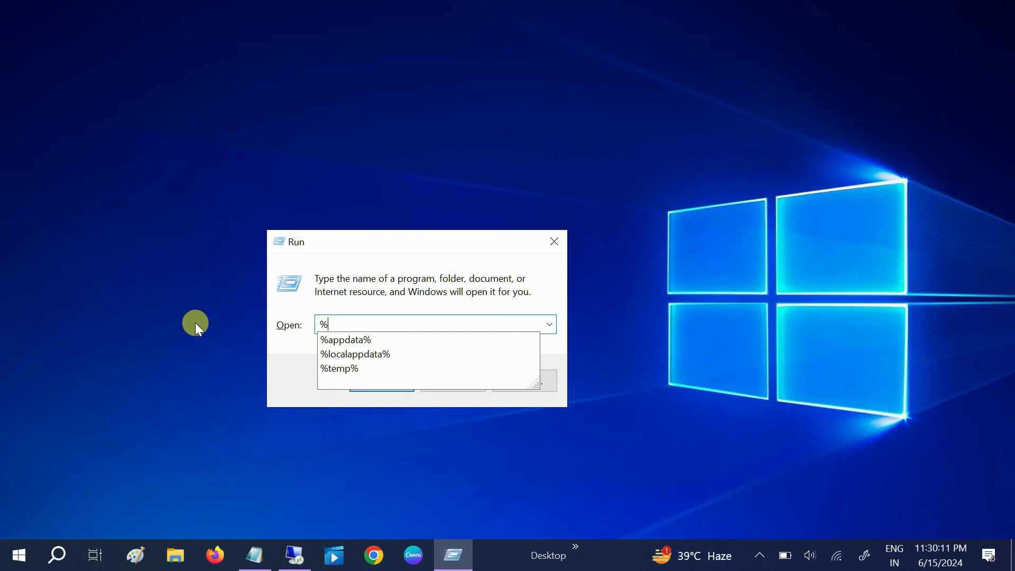
type("app")
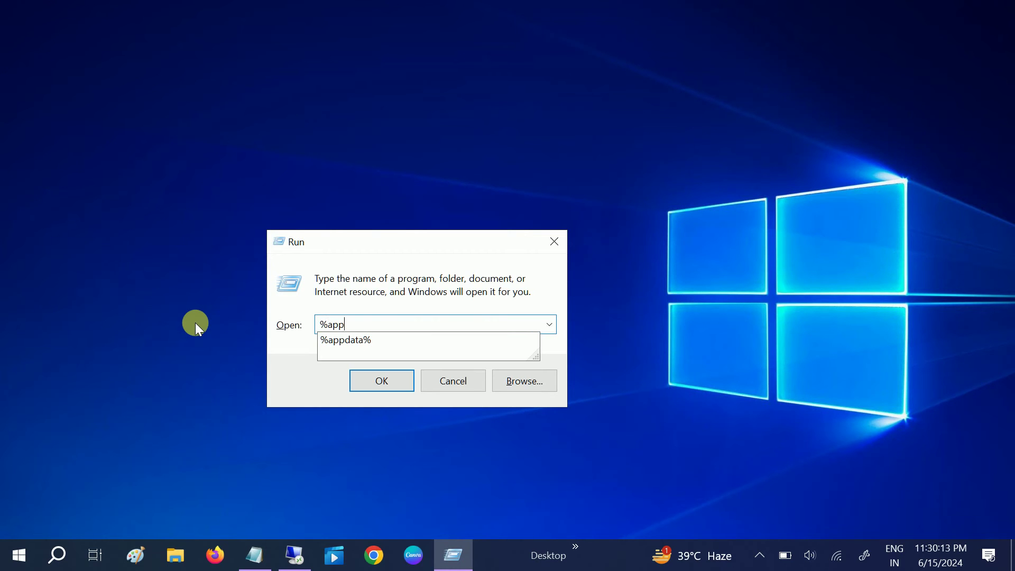
type("data%")
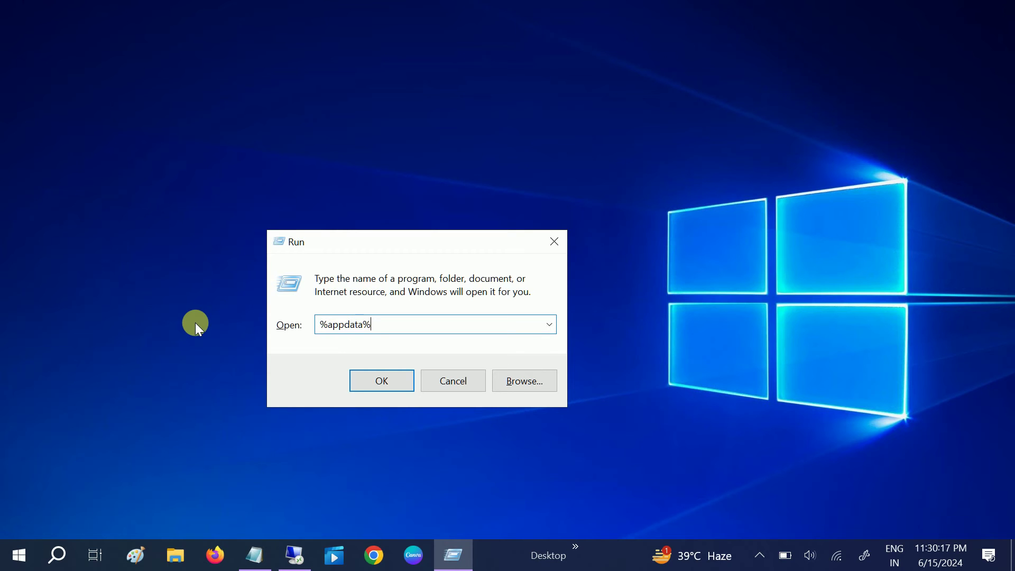
left_click(373, 390)
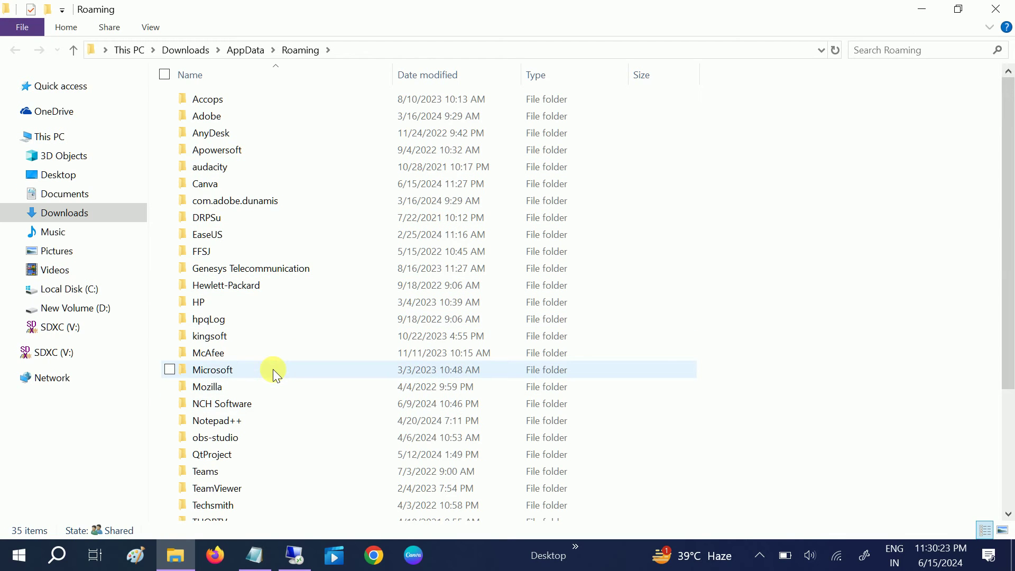
Open the Microsoft folder, then its Templates subfolder, under AppData\Roaming
left_click(237, 370)
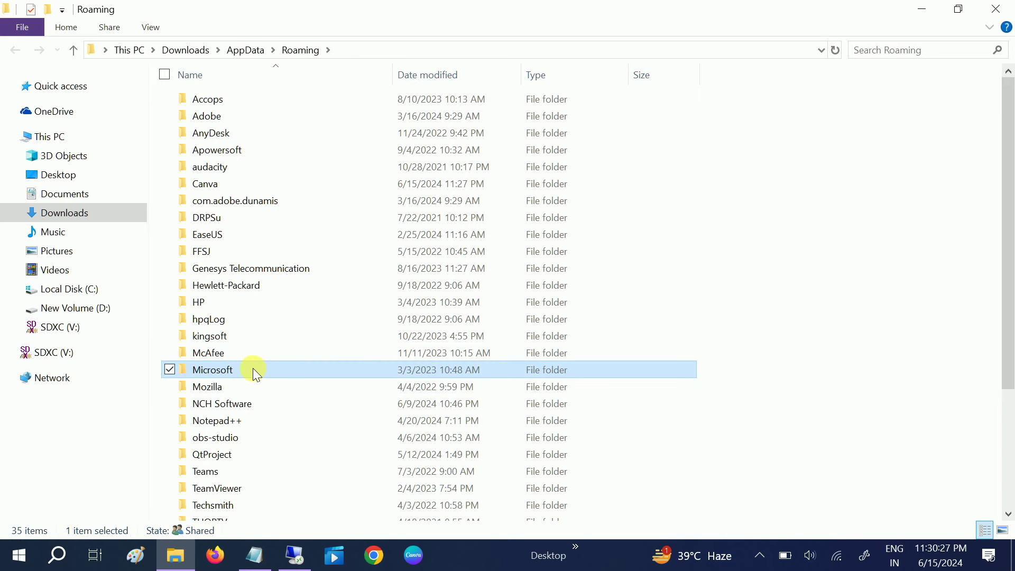
double_click(248, 370)
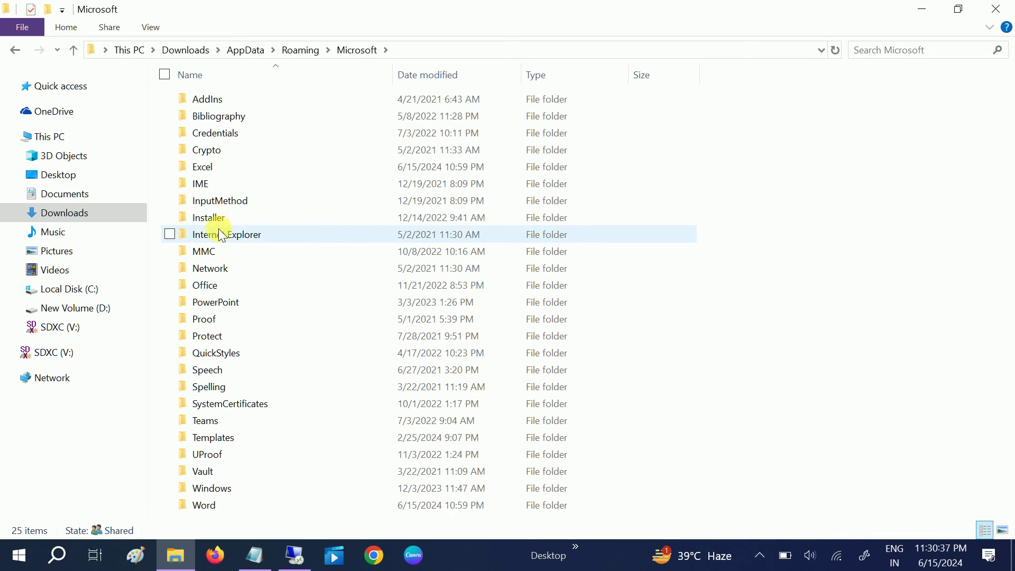
double_click(227, 437)
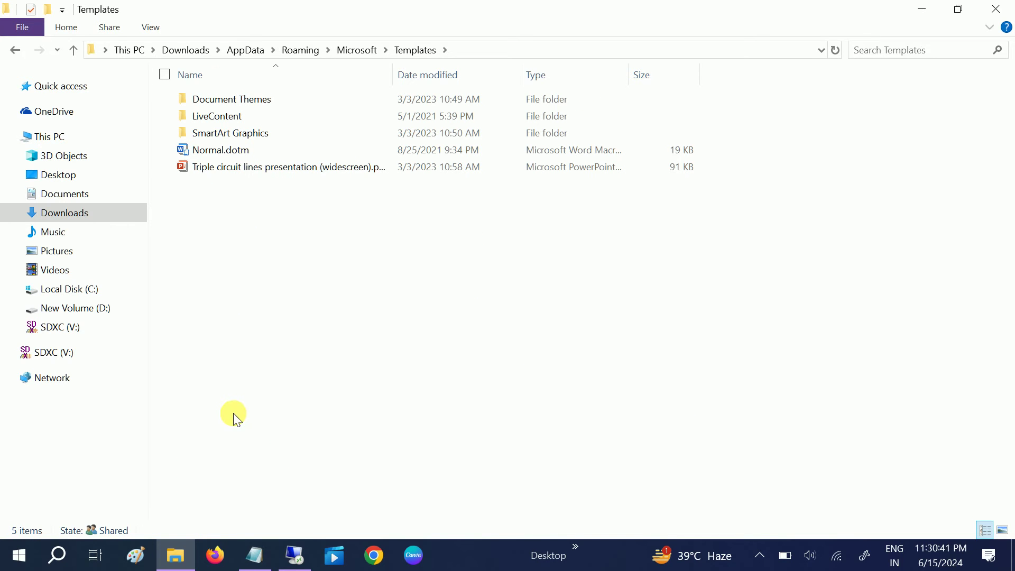
Copy the Templates folder path into Notepad, then select Normal.dotm
left_click(480, 52)
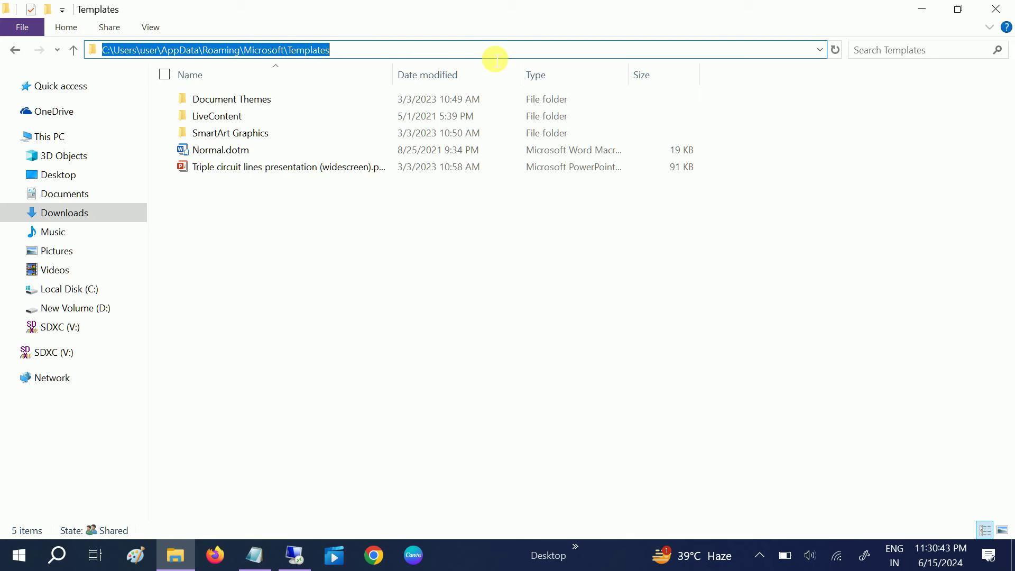
right_click(292, 50)
left_click(260, 557)
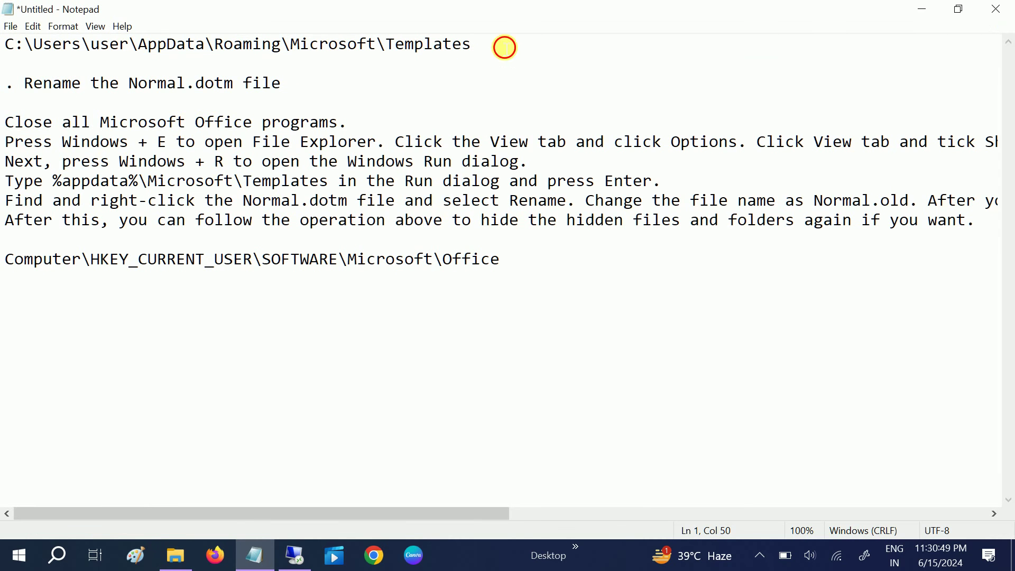
left_click_drag(504, 47, 8, 49)
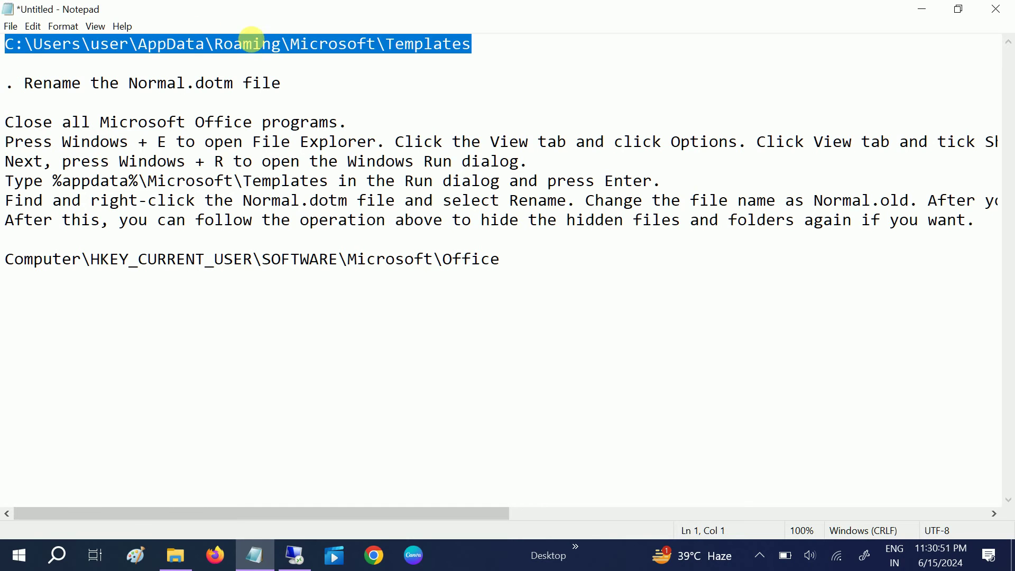
left_click(923, 9)
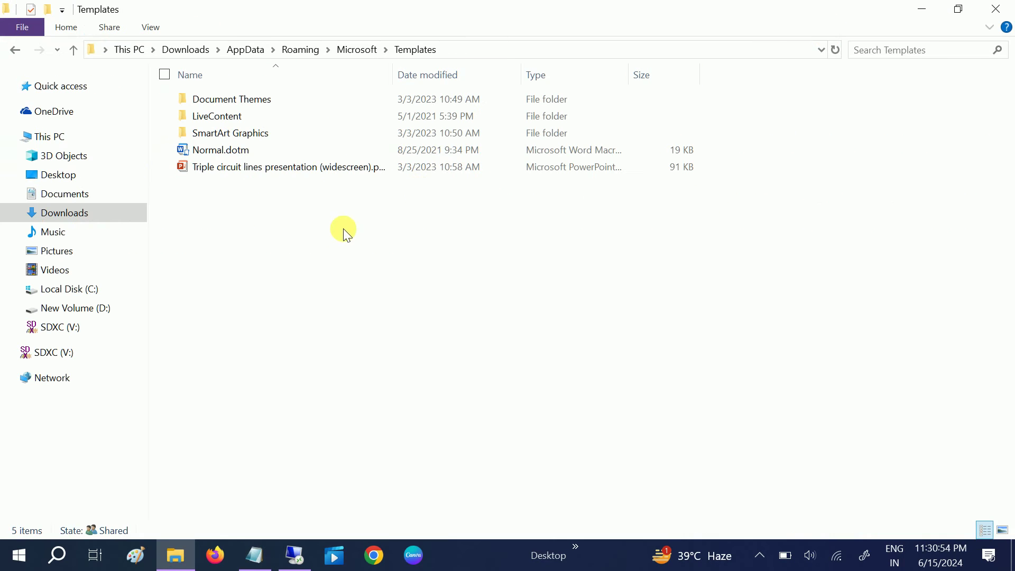
left_click(246, 152)
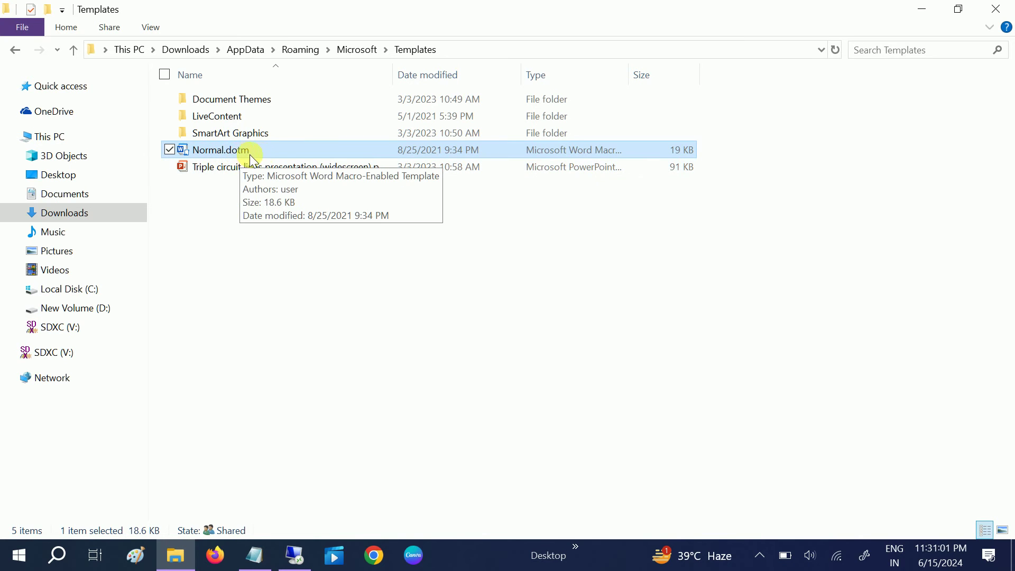
Rename Normal.dotm to Normal.old and accept the extension-change warning
double_click(264, 153)
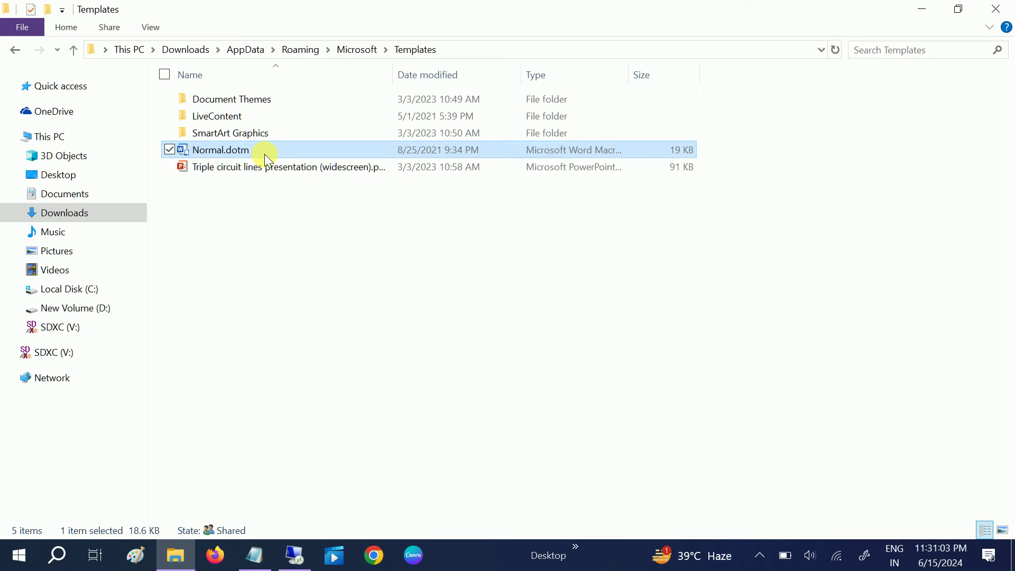
right_click(263, 154)
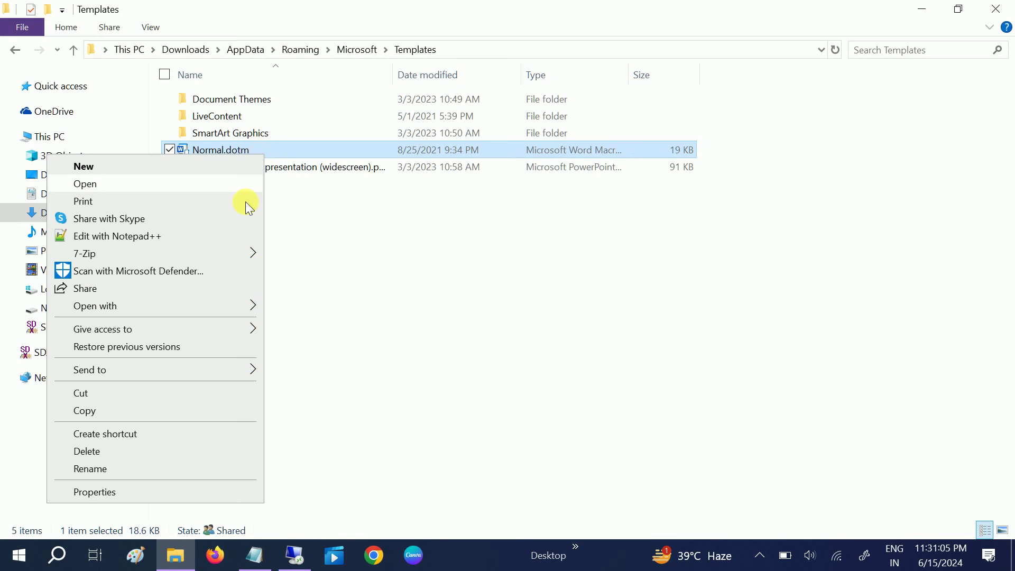
left_click(104, 467)
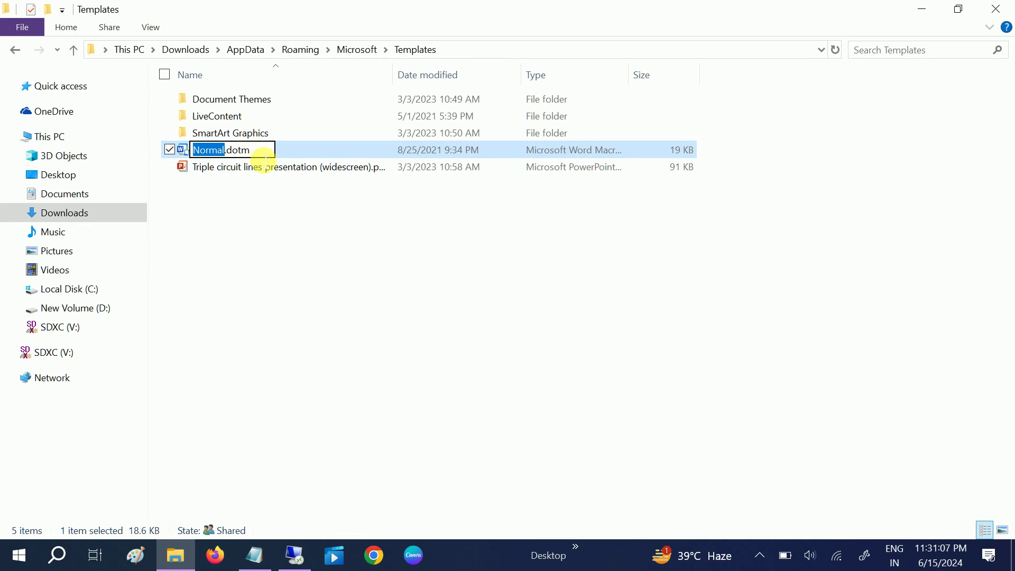
key("End")
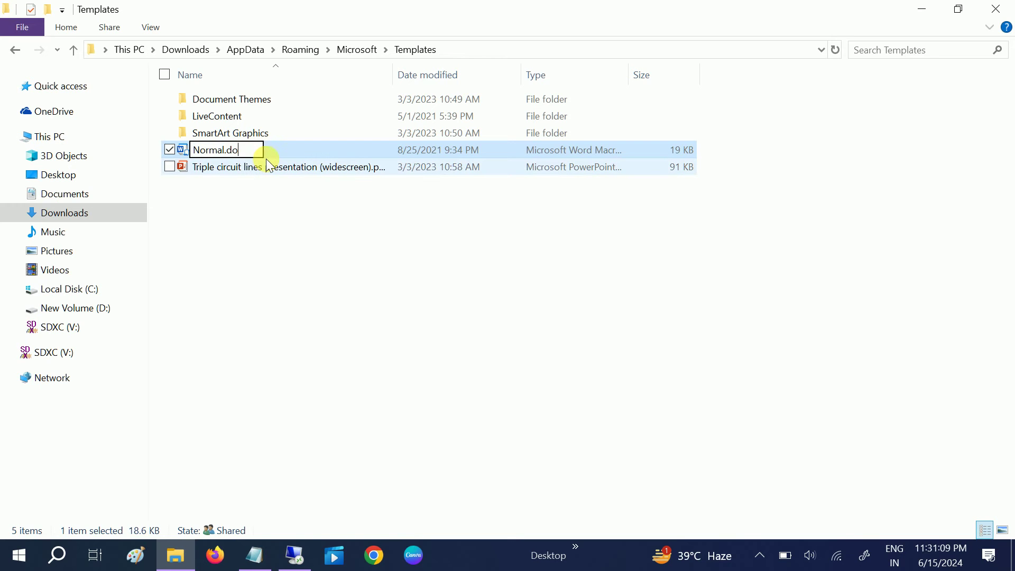
key("BackSpace")
key("BackSpace")
type("ol")
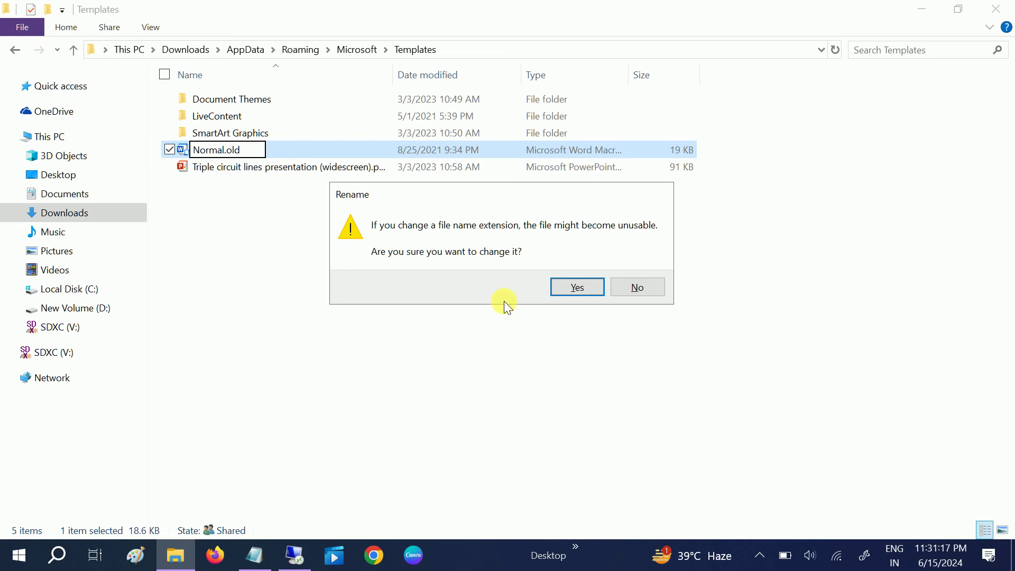
left_click(578, 288)
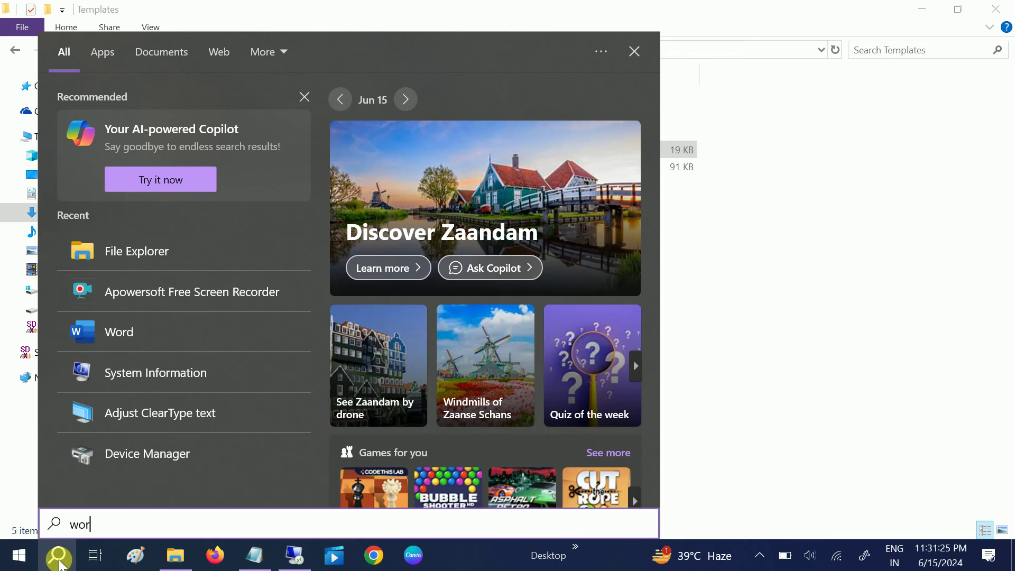
Launch Word from search, dismiss the product key prompt, and create a blank document
type("d")
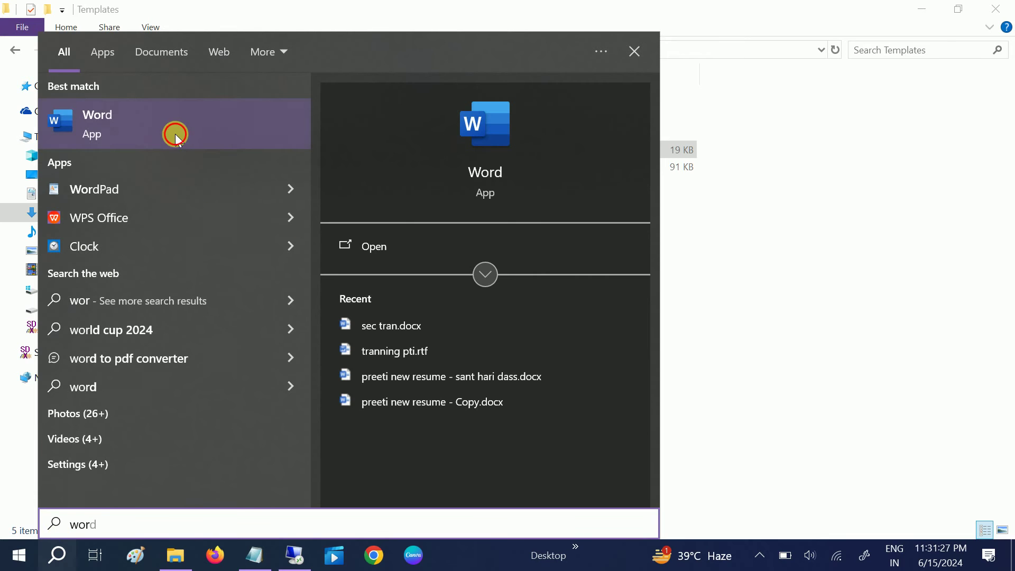
left_click(175, 134)
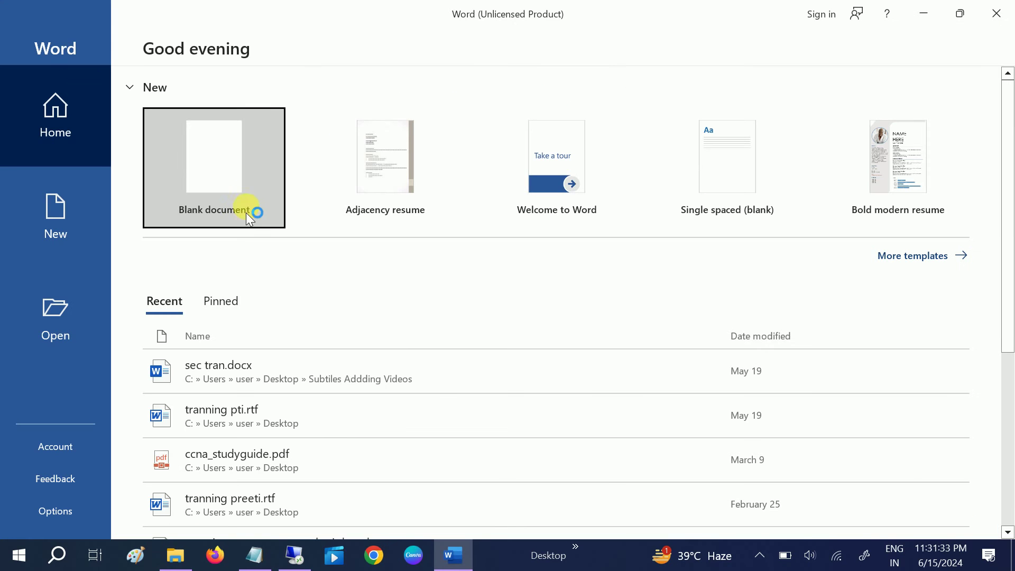
left_click(889, 38)
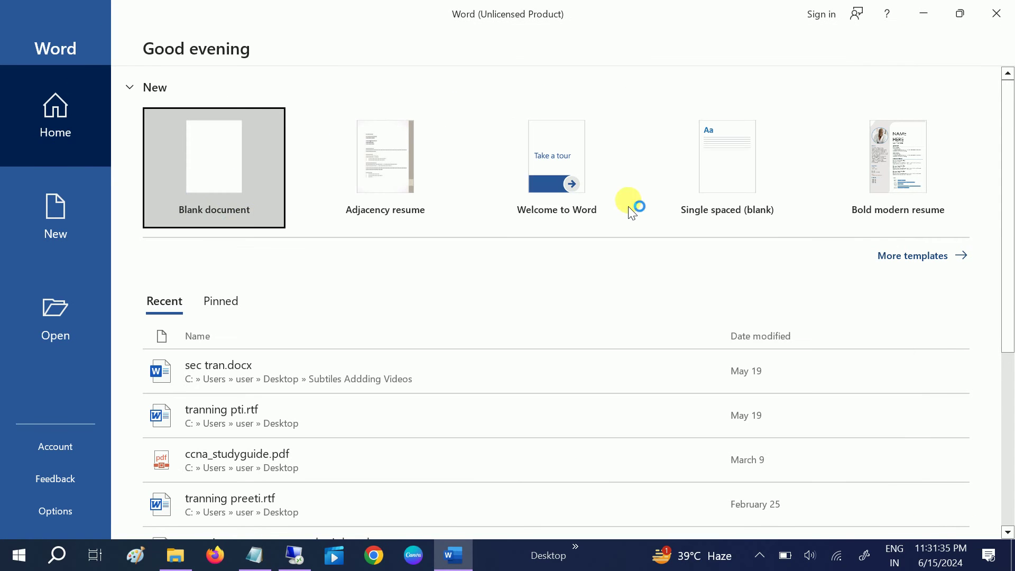
left_click(196, 161)
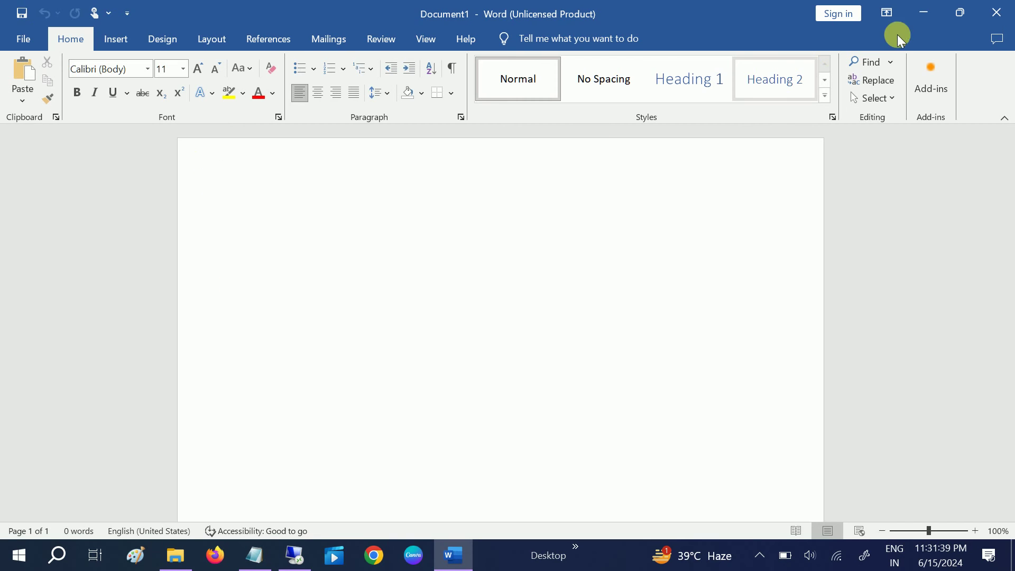
Minimize Word and refresh the Templates folder listing in File Explorer
left_click(922, 13)
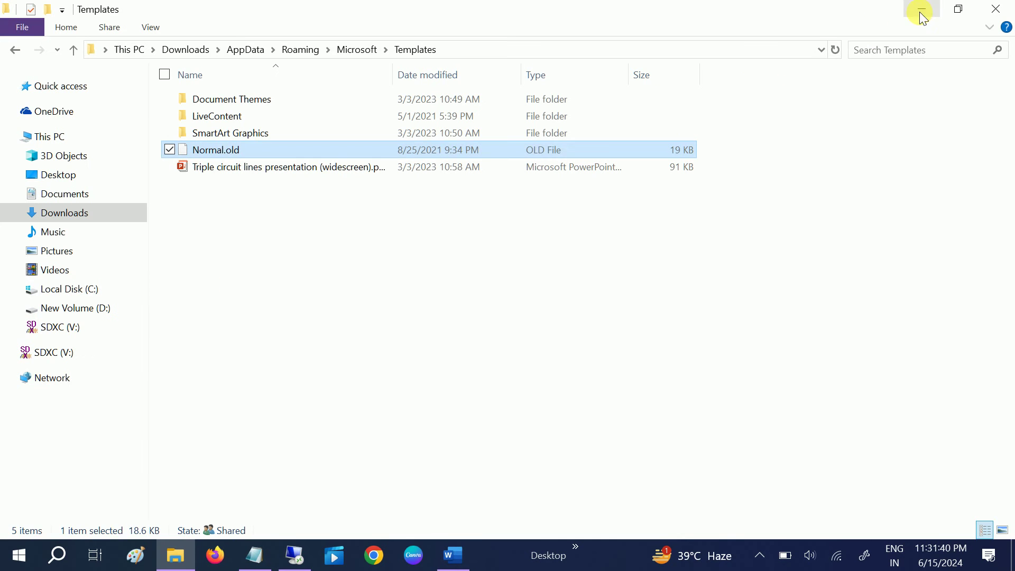
right_click(247, 237)
left_click(127, 302)
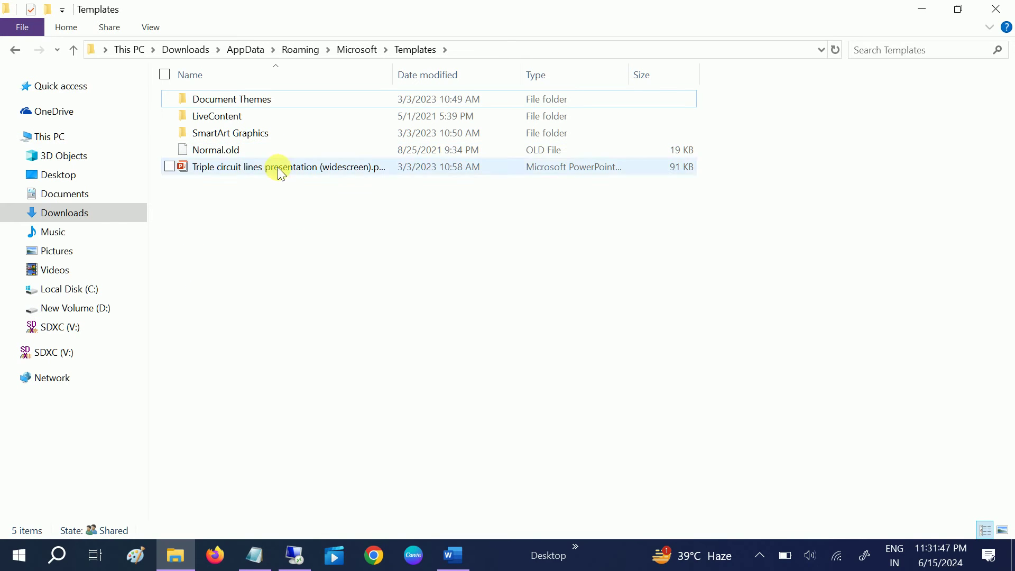
Close File Explorer and Microsoft Word, leaving the Run dialog up
left_click(992, 15)
left_click(453, 554)
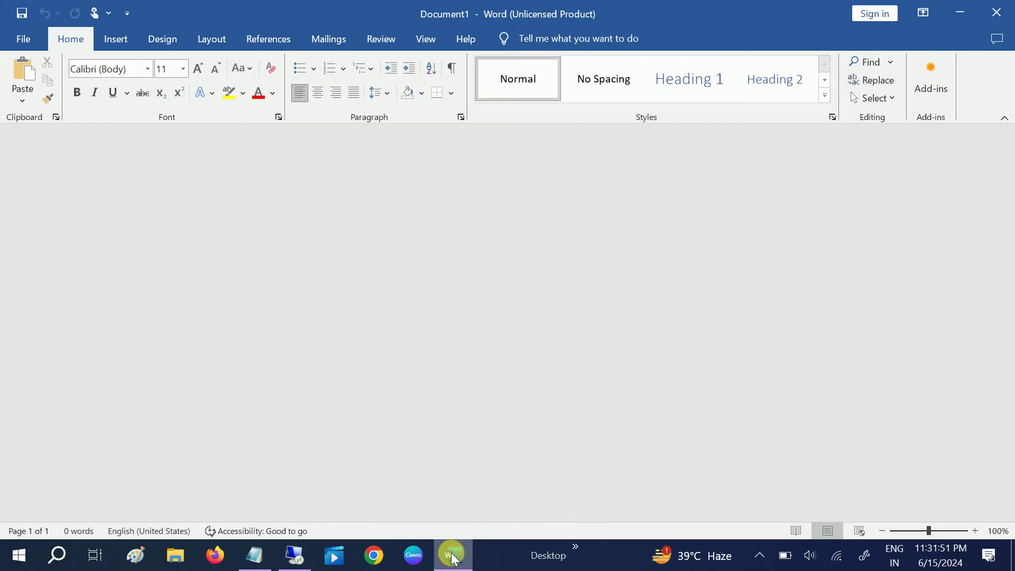
left_click(996, 12)
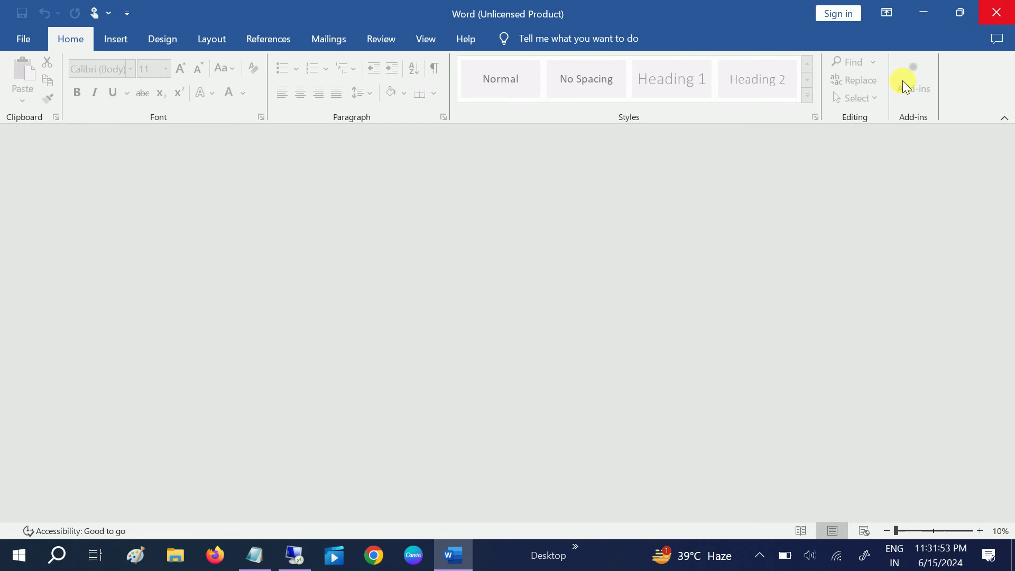
key("super+r")
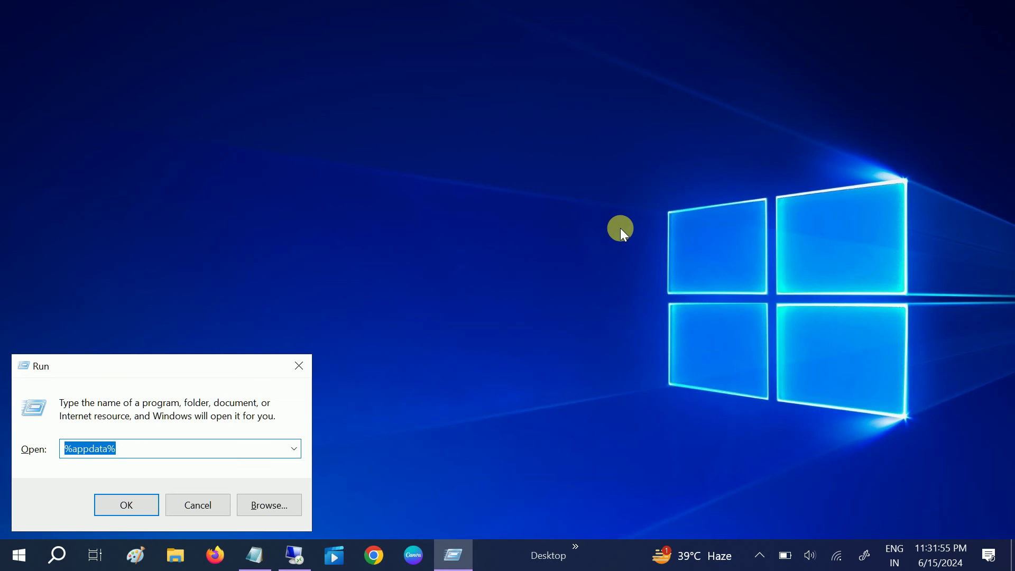
Navigate from the Roaming folder into Microsoft\Templates
key("Escape")
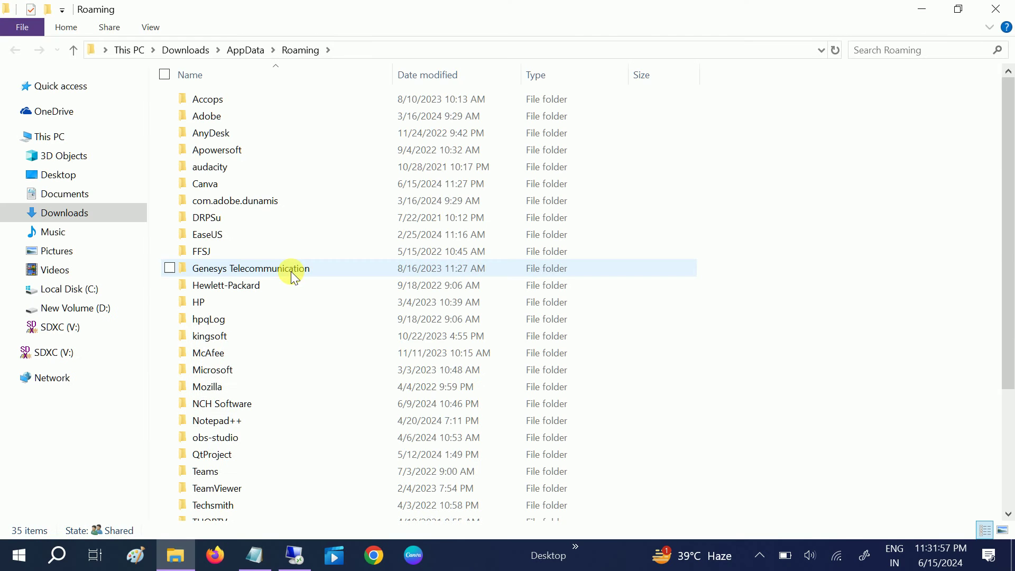
scroll(294, 275, "down", 3)
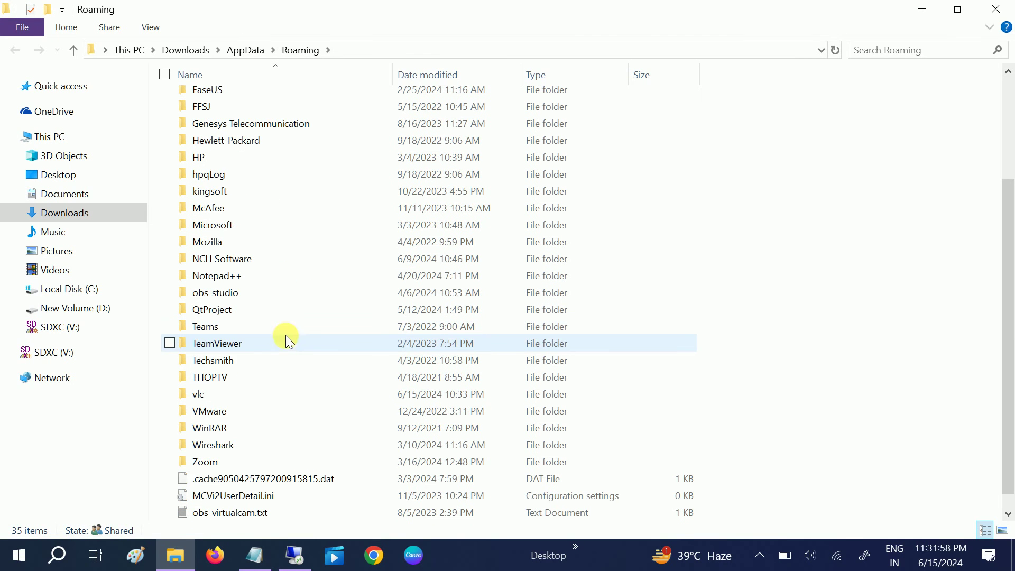
left_click(233, 442)
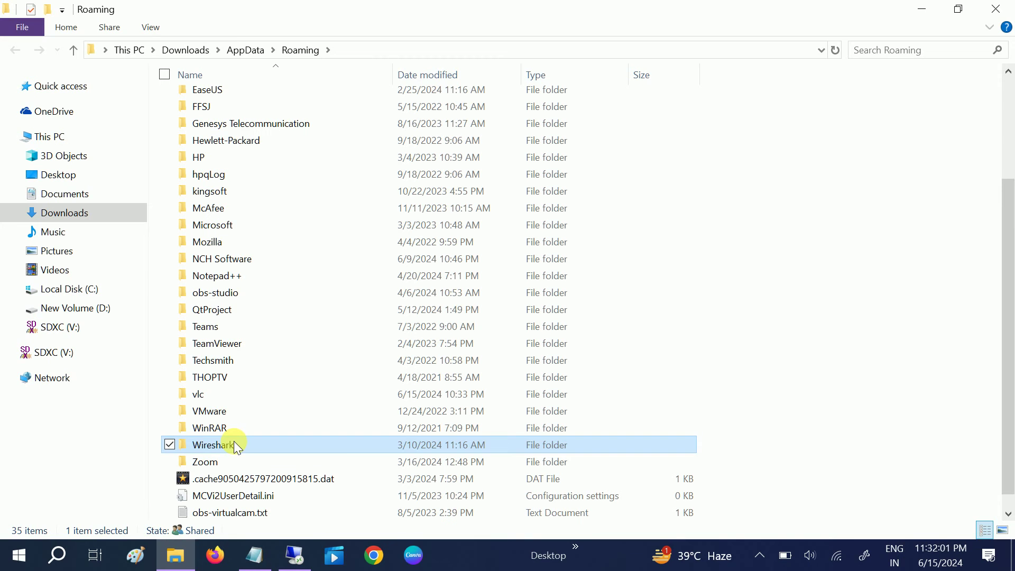
key("t")
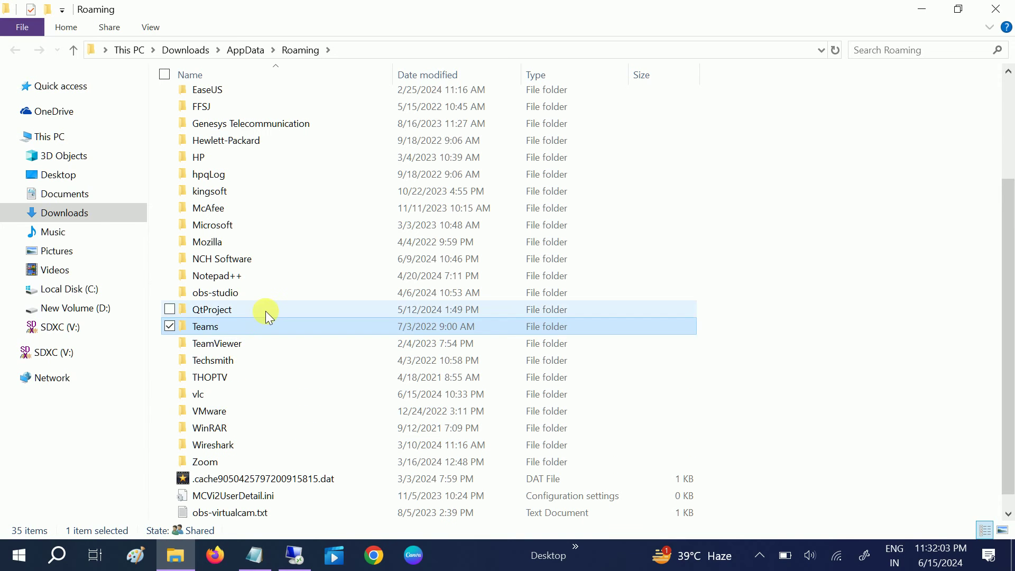
left_click(244, 224)
double_click(244, 224)
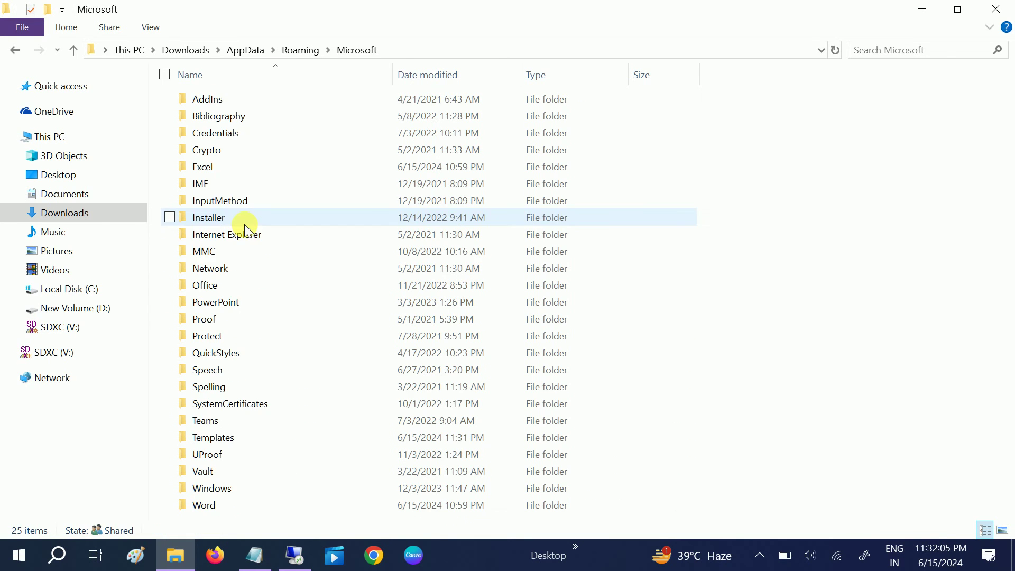
double_click(244, 438)
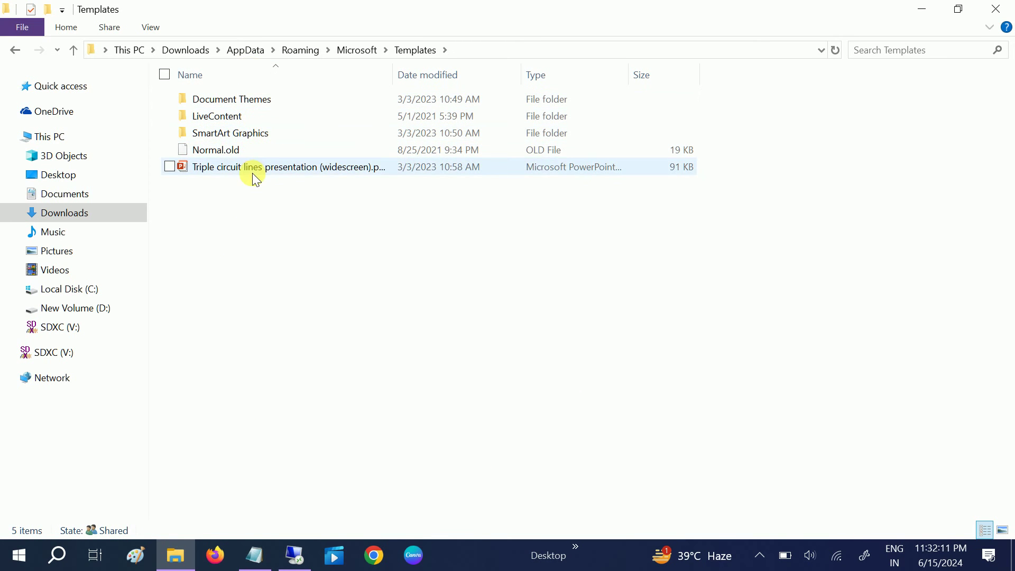
Confirm Normal.old is in Templates, glance into Document Themes, then close File Explorer
left_click(245, 144)
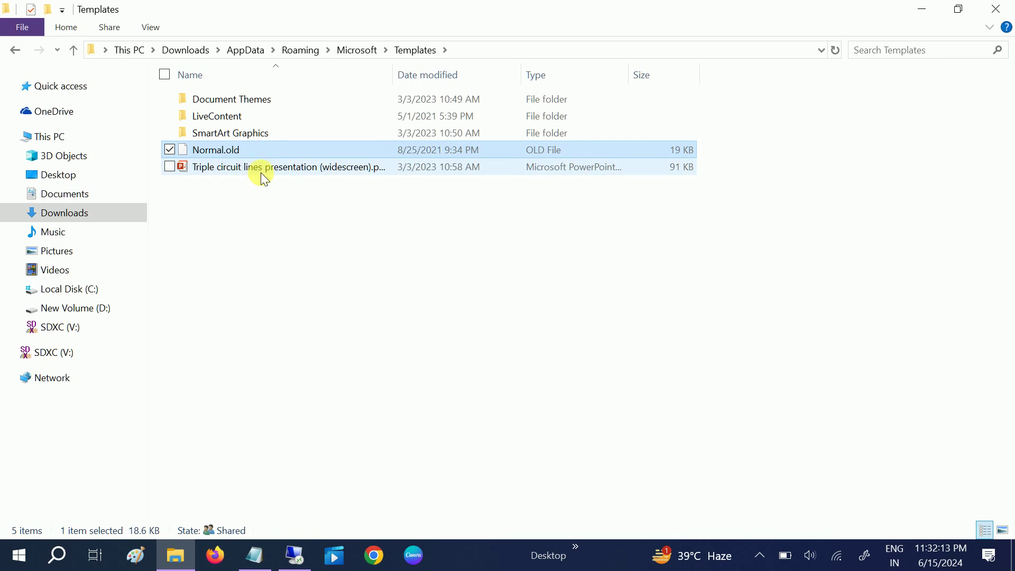
left_click(235, 97)
double_click(233, 98)
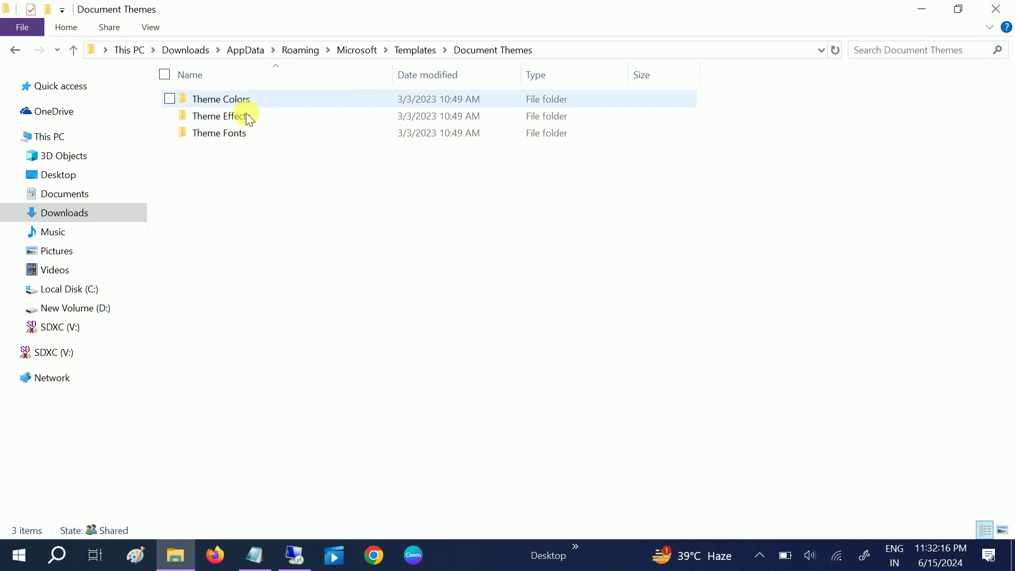
left_click(73, 52)
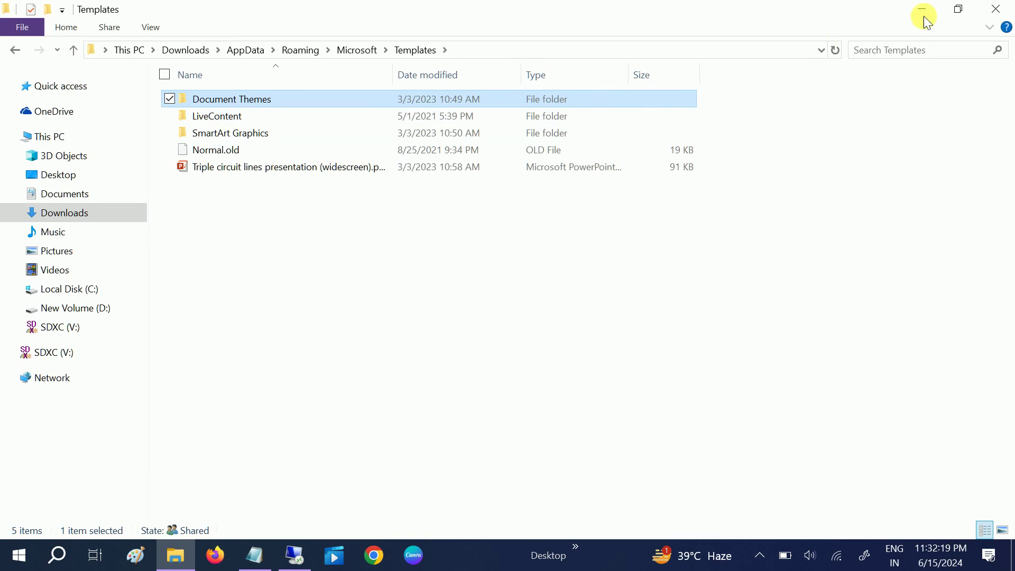
left_click(998, 9)
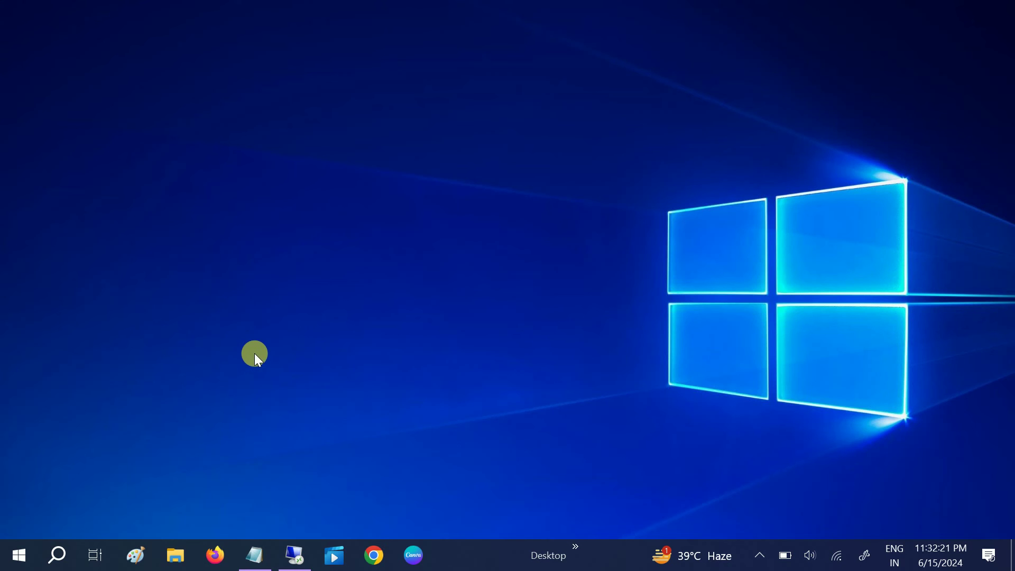
left_click(59, 555)
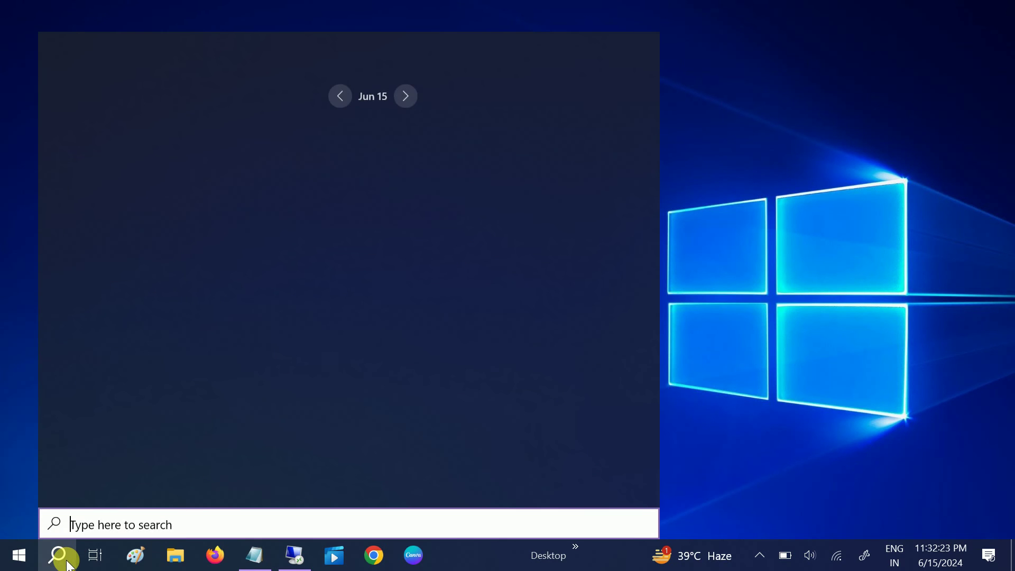
Search 'registry' and run Registry Editor as administrator
type("re")
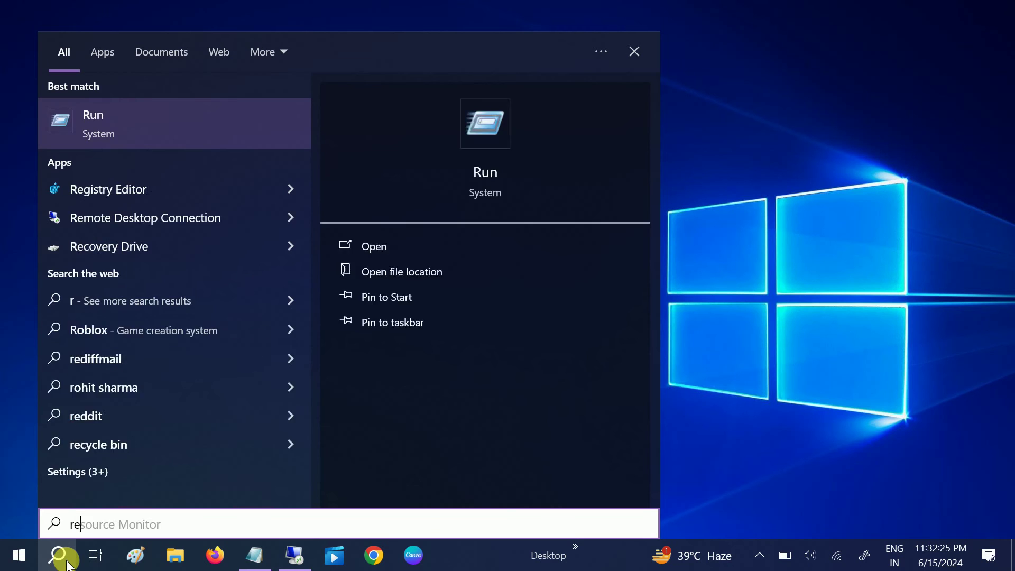
type("gistry")
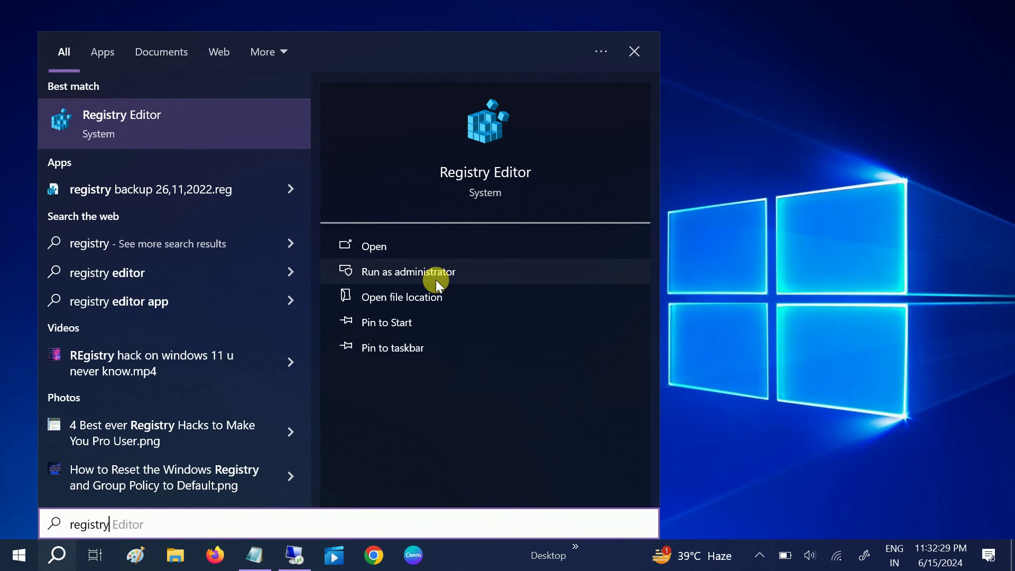
left_click(435, 284)
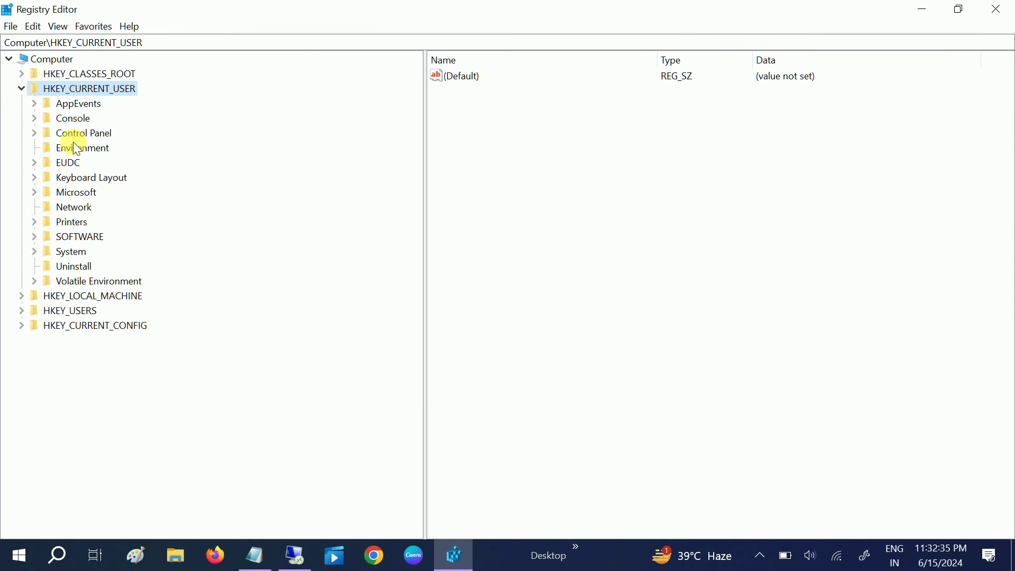
Collapse HKEY_CURRENT_USER and review the noted Office registry path in Notepad before returning
left_click(21, 88)
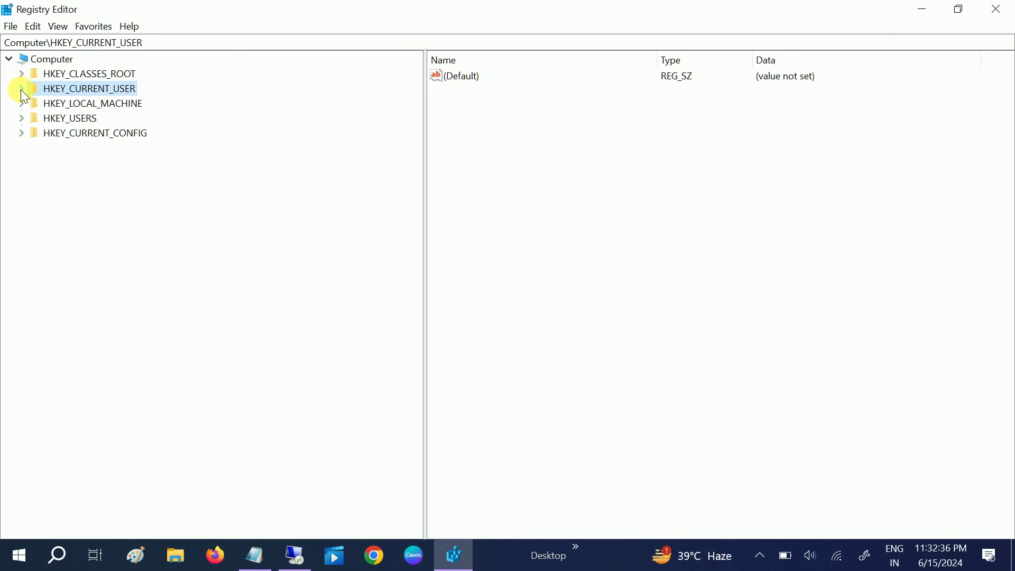
left_click(255, 555)
left_click_drag(526, 269, 9, 284)
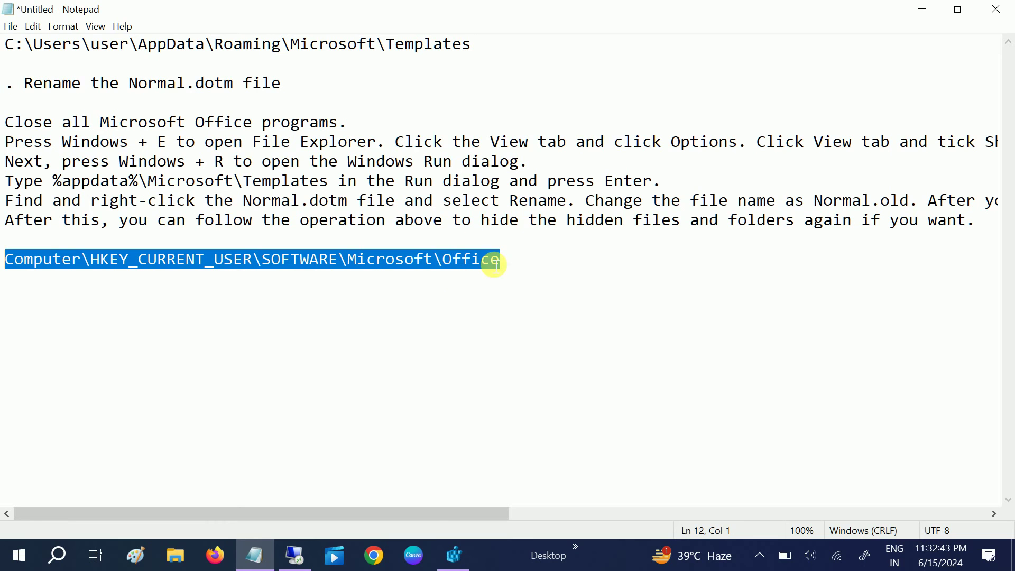
left_click(520, 264)
left_click_drag(521, 264, 9, 264)
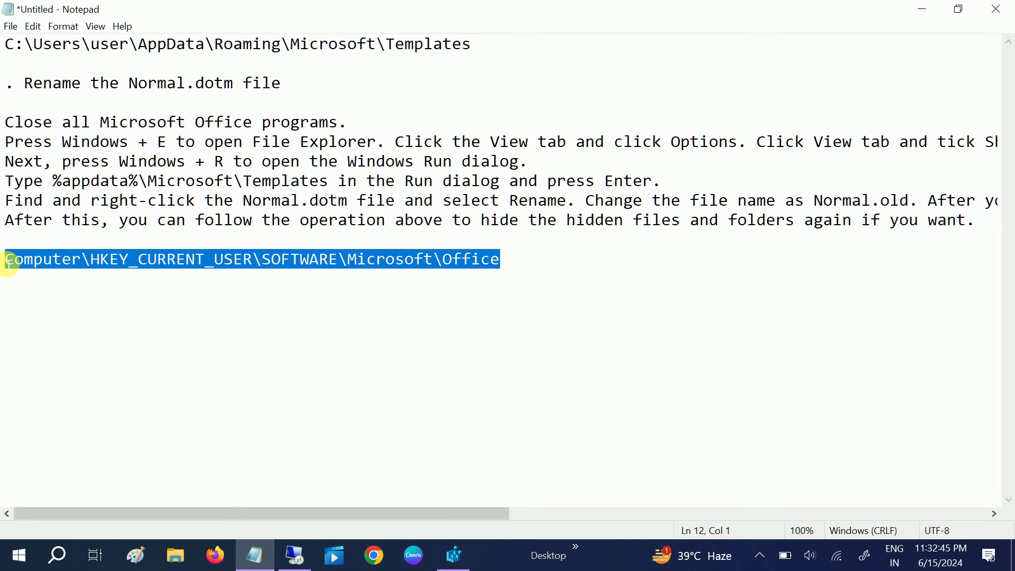
left_click(58, 267)
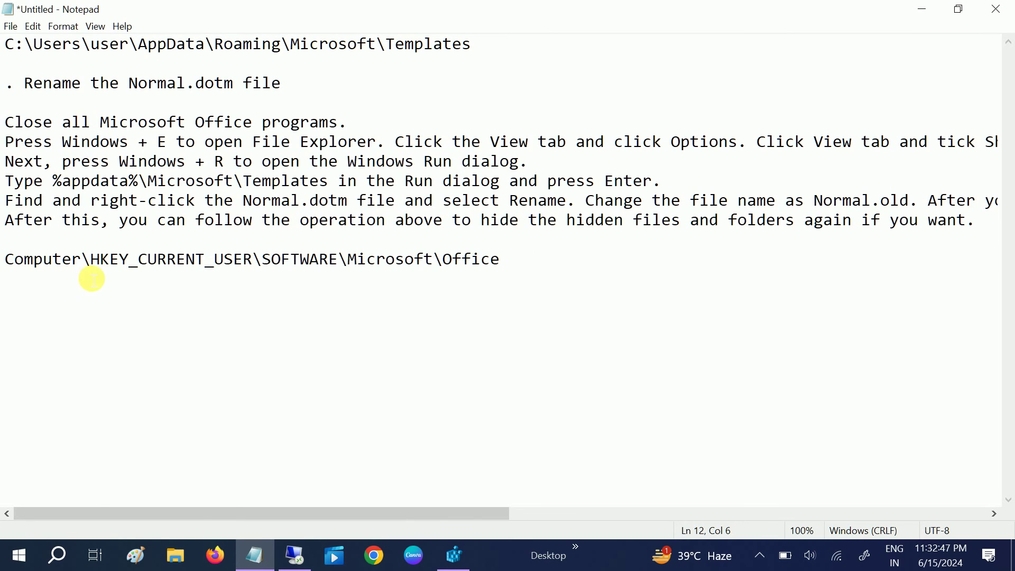
left_click(454, 555)
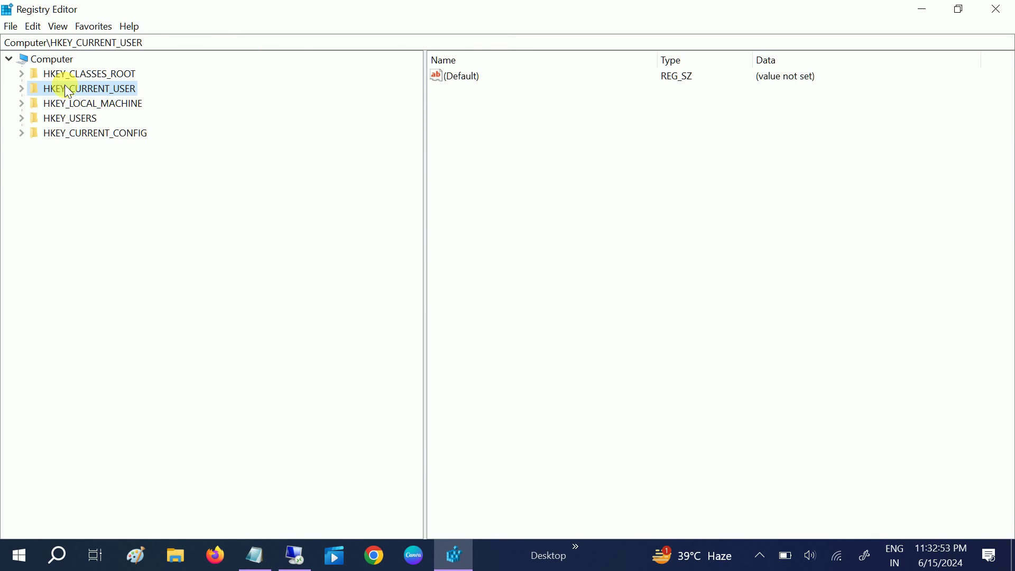
Expand HKEY_CURRENT_USER and its SOFTWARE key
left_click(21, 87)
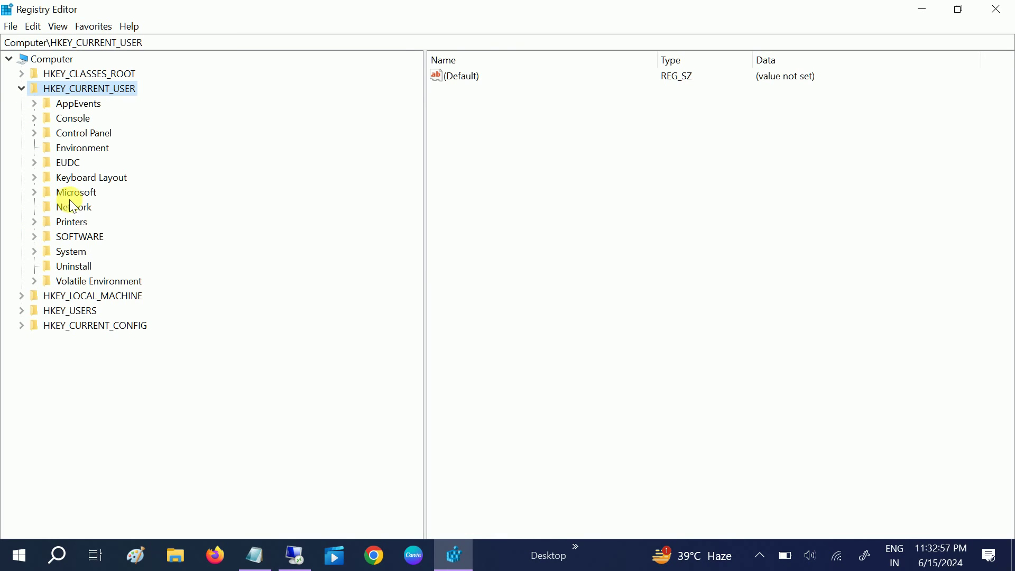
left_click(79, 238)
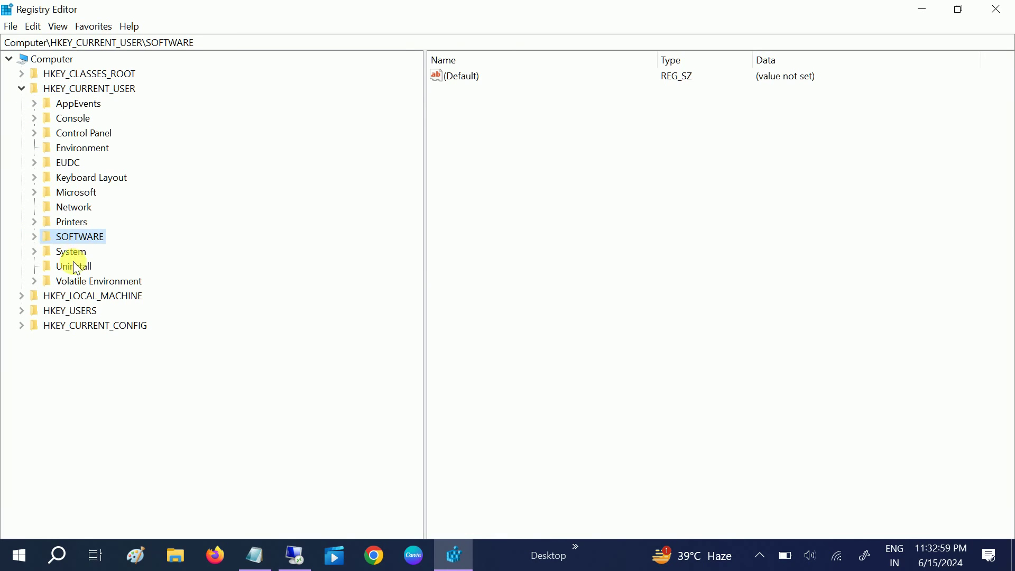
left_click(34, 237)
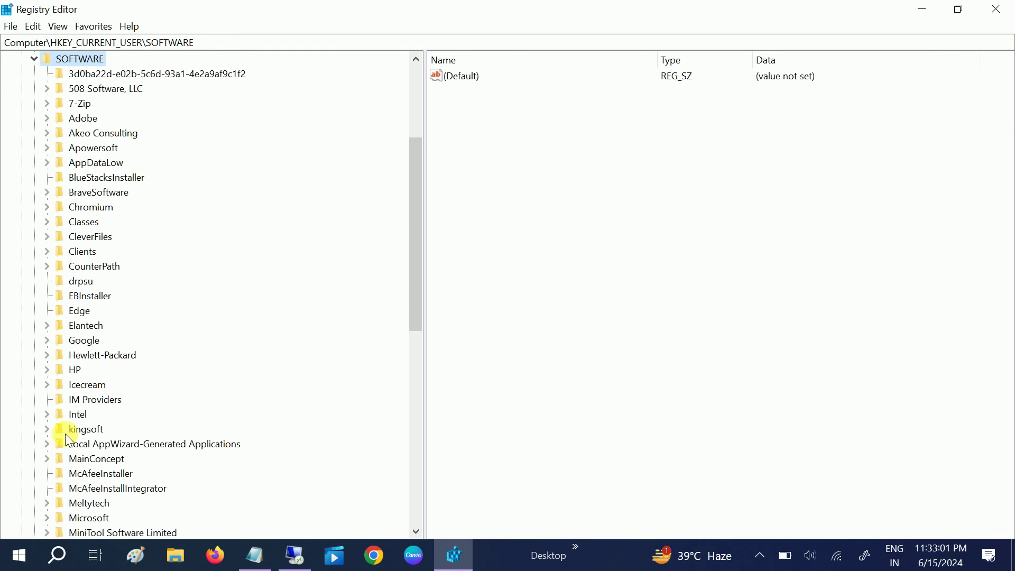
scroll(131, 377, "down", 8)
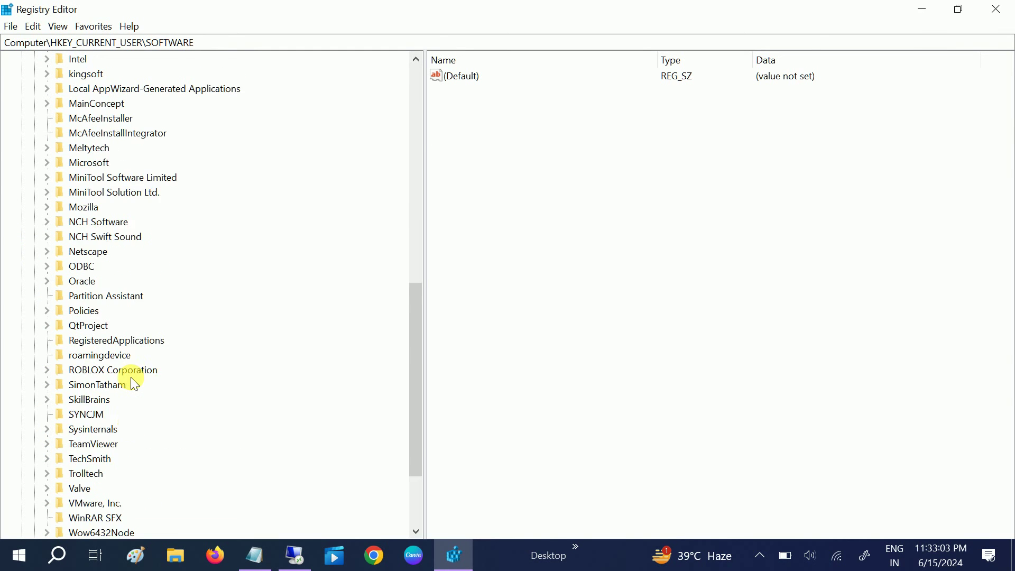
scroll(135, 384, "down", 1)
Check the Microsoft part of the registry path in Notepad, then minimize Notepad
left_click(255, 555)
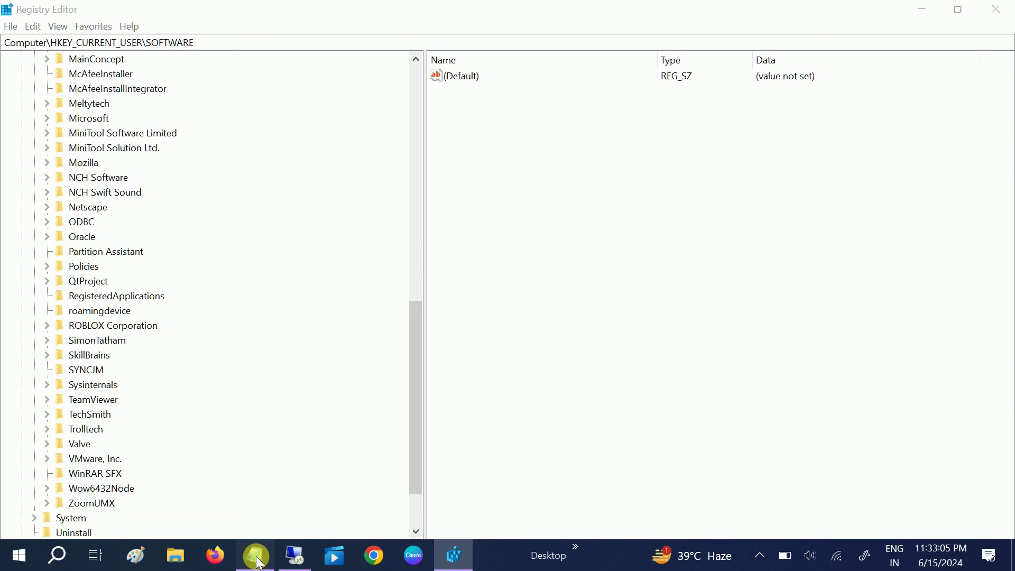
double_click(363, 264)
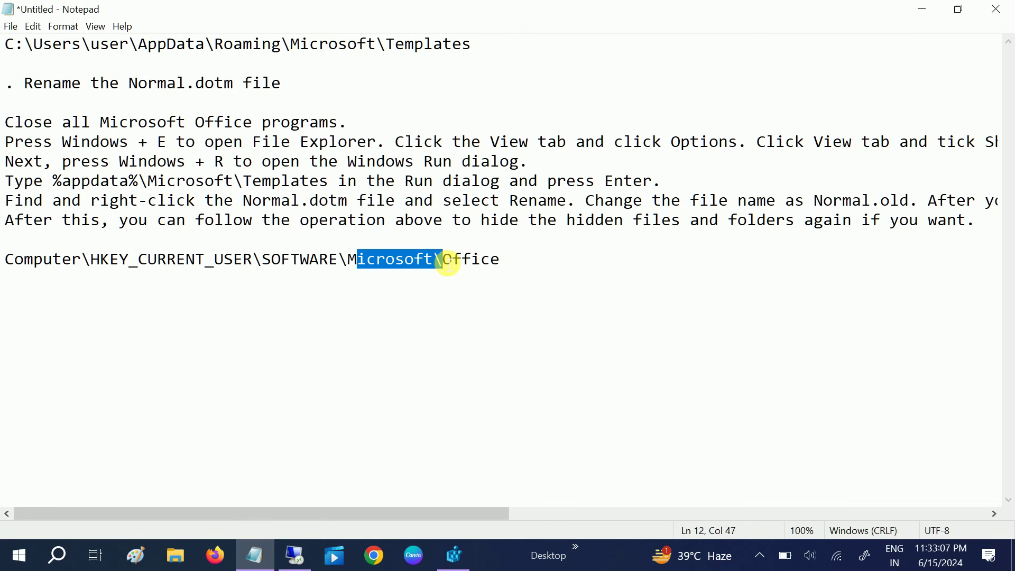
left_click(509, 261)
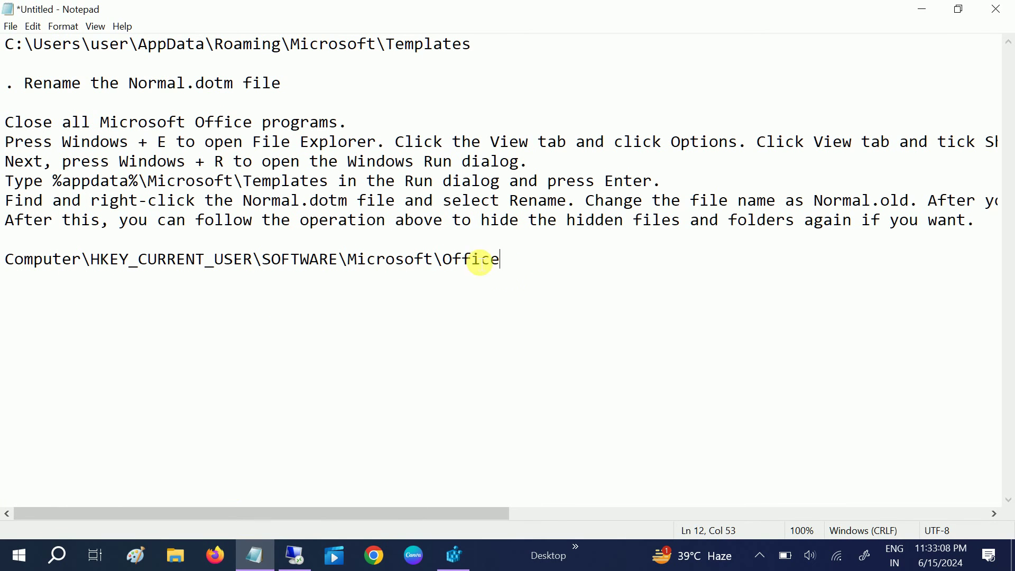
left_click(922, 9)
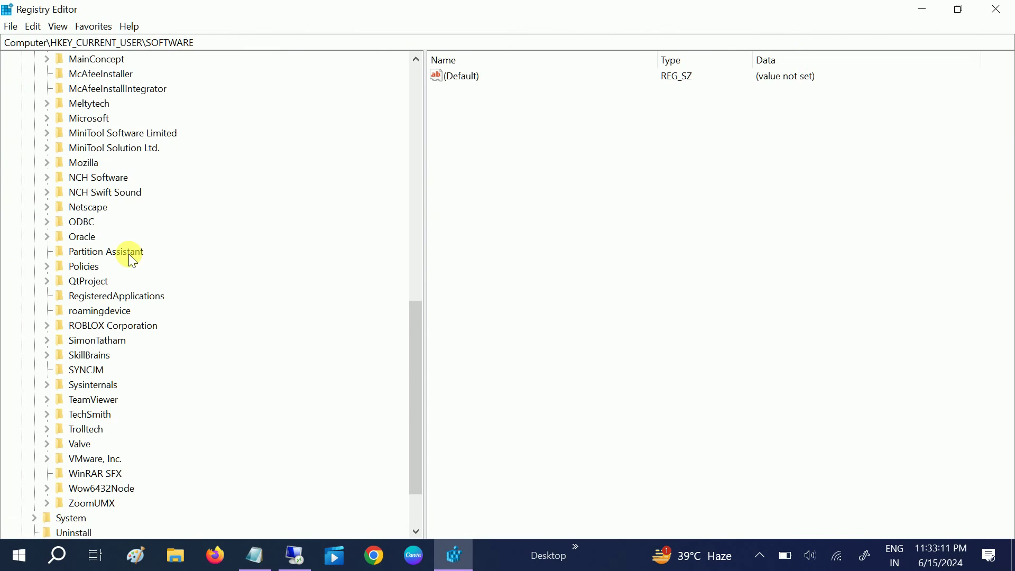
Select and expand the Microsoft key under SOFTWARE
scroll(108, 266, "up", 3)
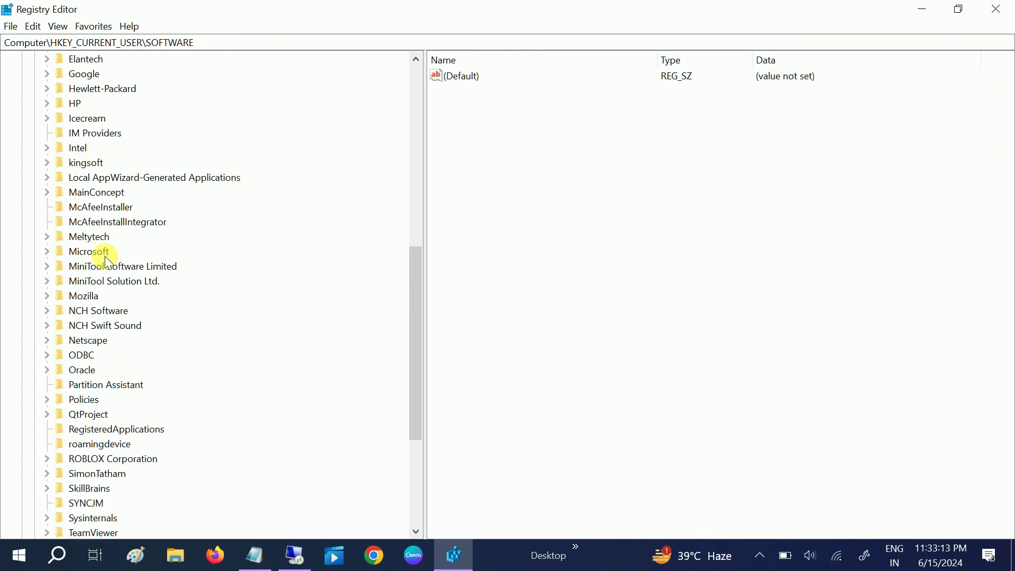
left_click(88, 252)
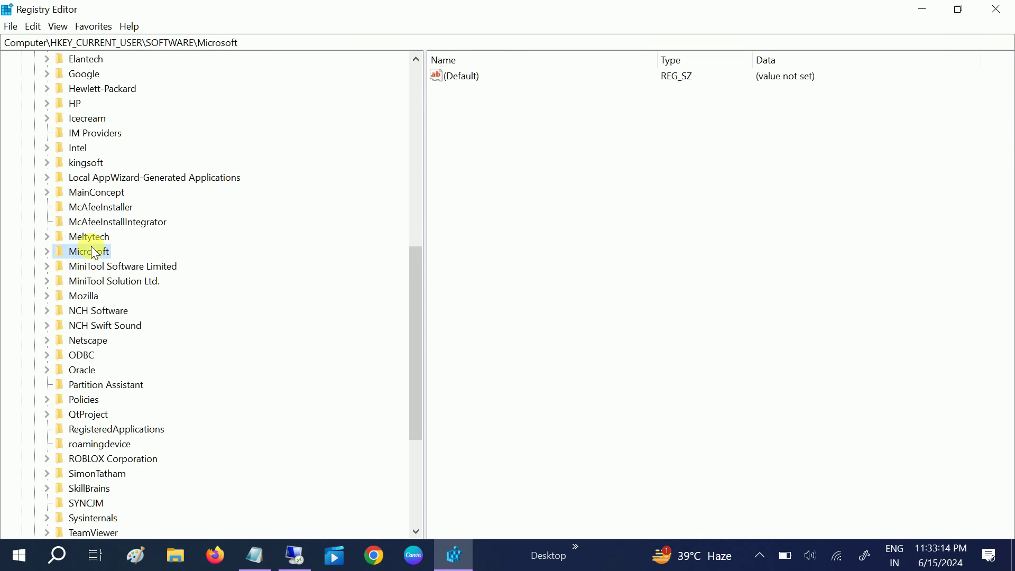
left_click(49, 251)
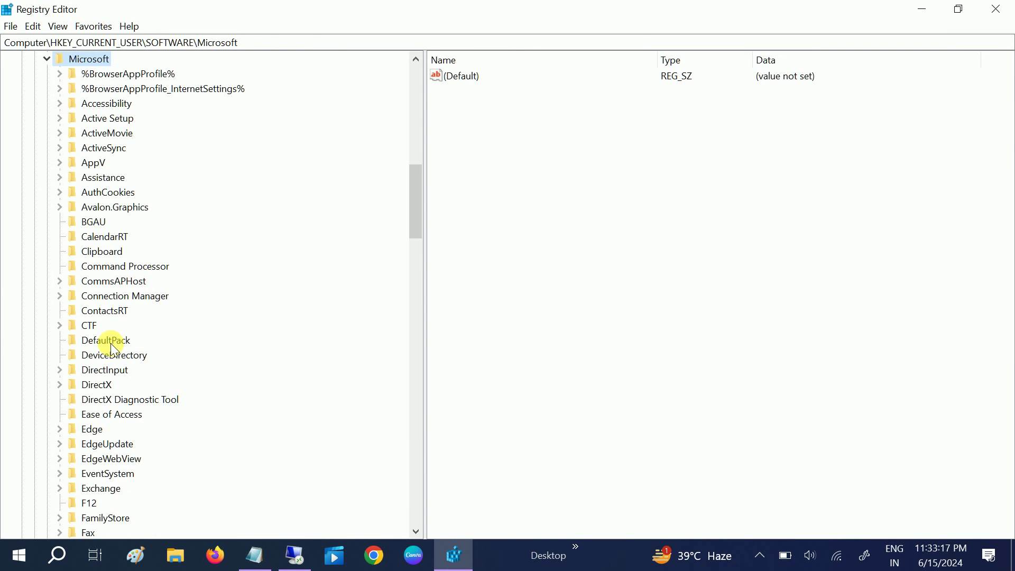
scroll(115, 350, "down", 2)
scroll(113, 349, "down", 17)
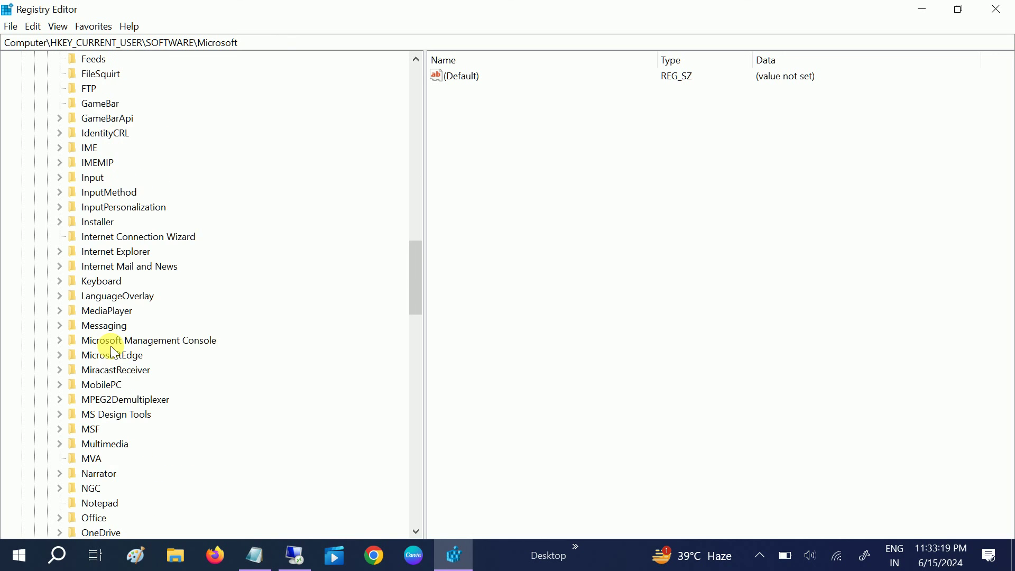
scroll(113, 352, "down", 11)
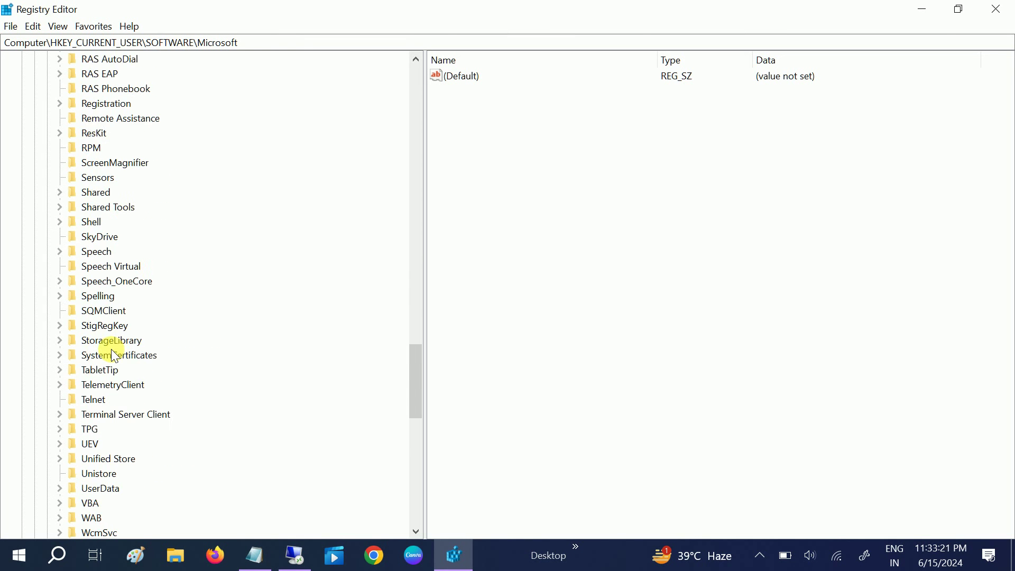
scroll(121, 353, "up", 6)
scroll(122, 354, "up", 13)
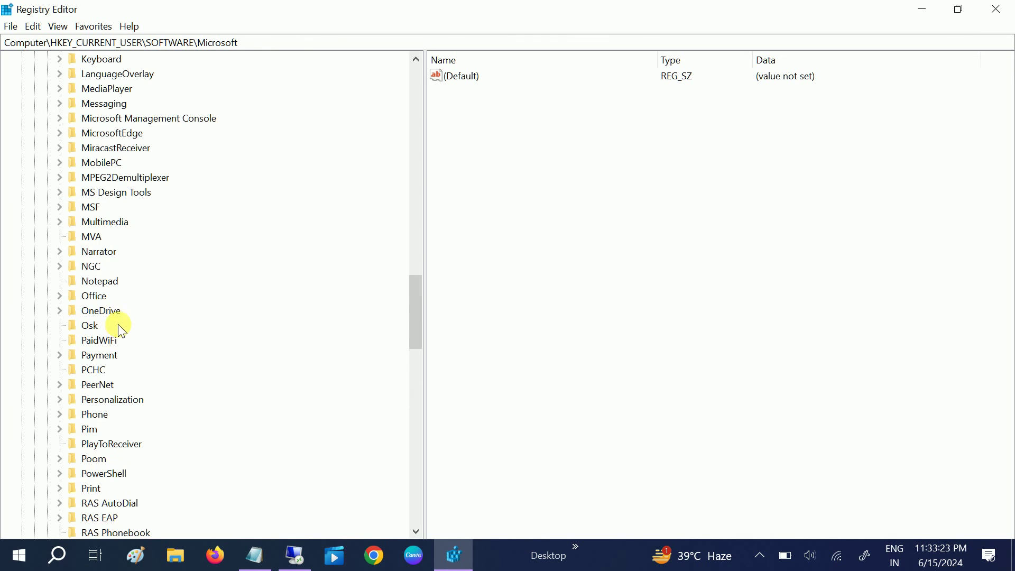
scroll(122, 320, "down", 4)
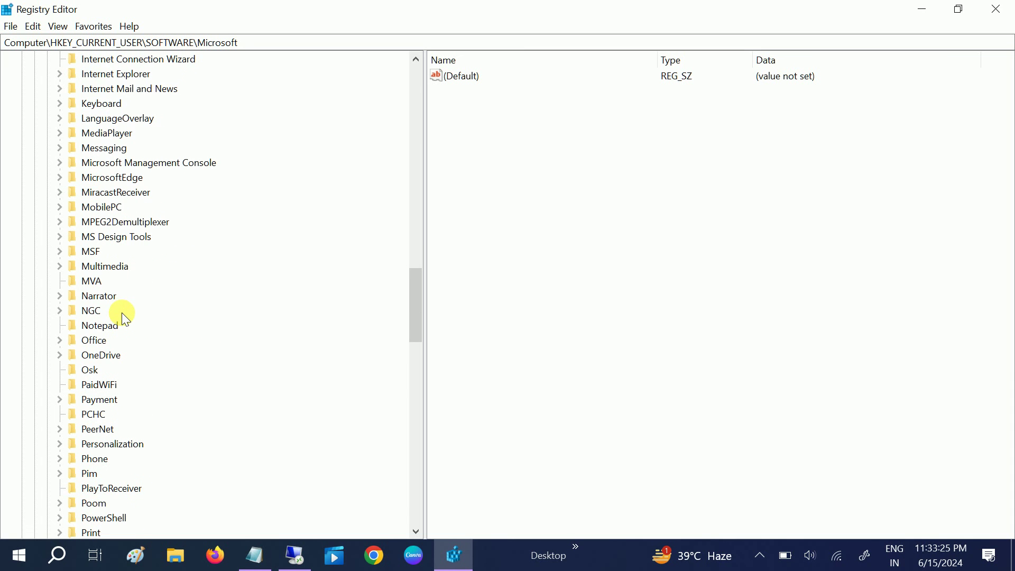
Expand the Office key and select its 16.0 subkey
left_click(92, 343)
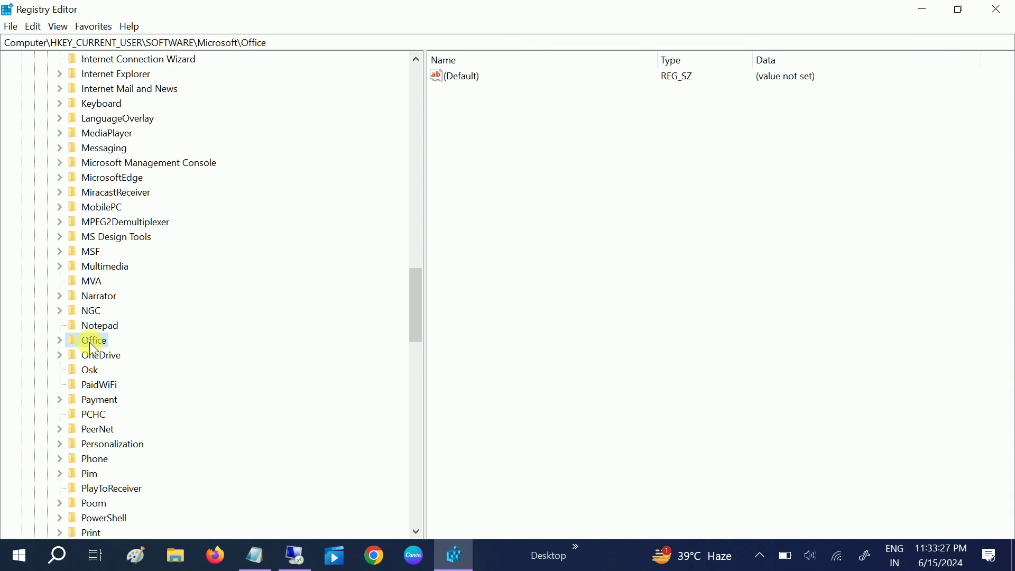
left_click(60, 341)
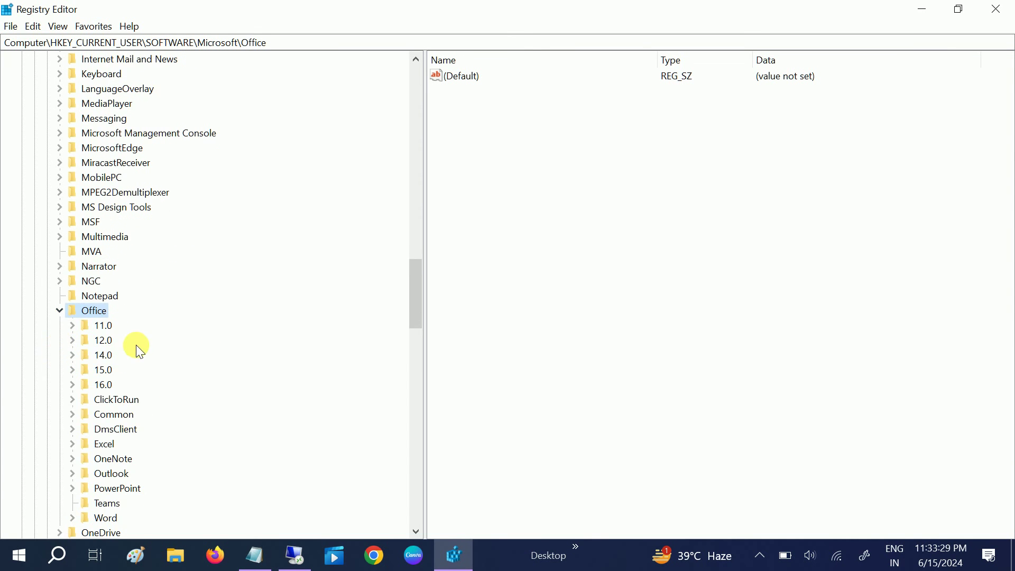
scroll(136, 345, "down", 1)
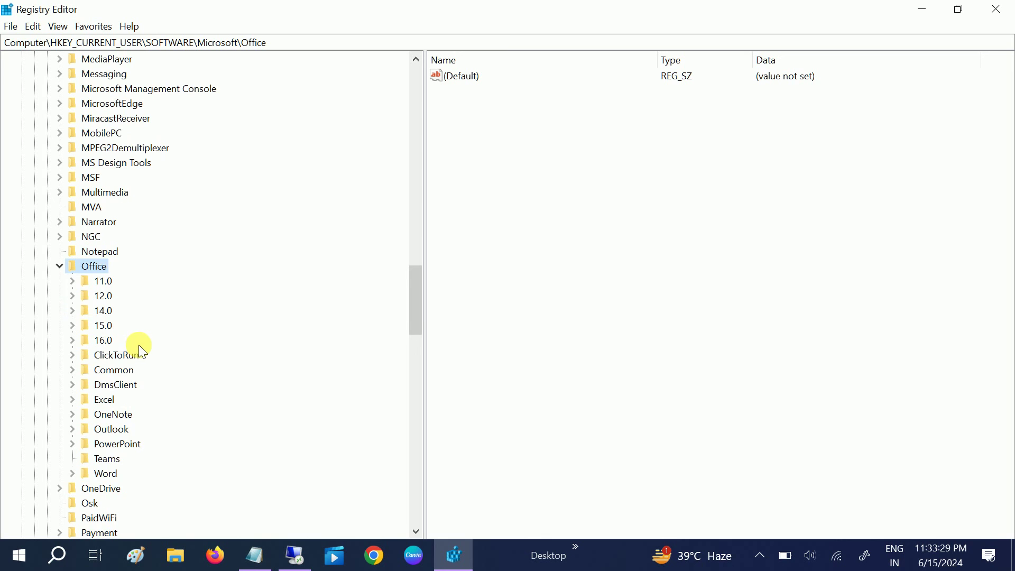
left_click(102, 344)
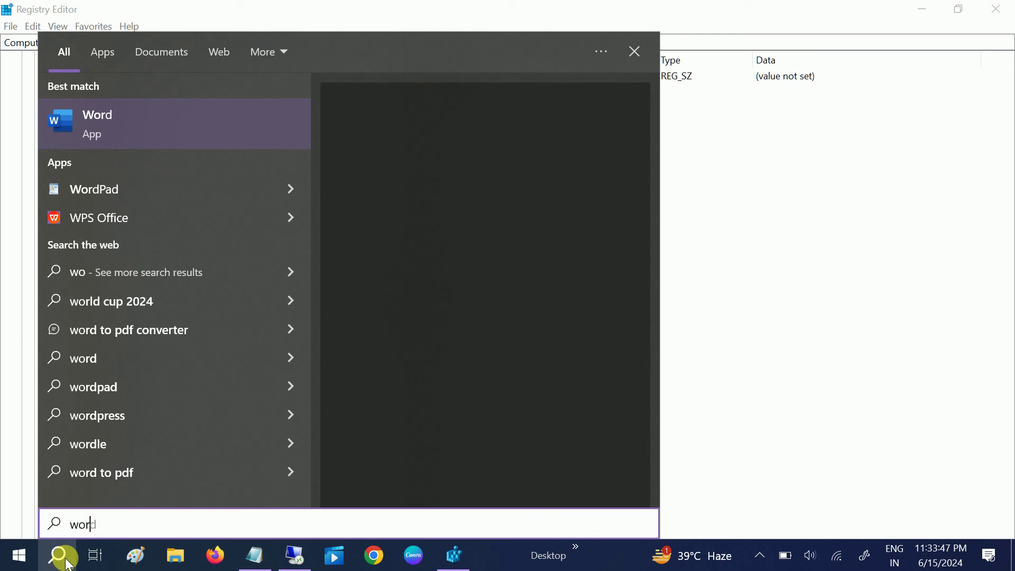
left_click(134, 126)
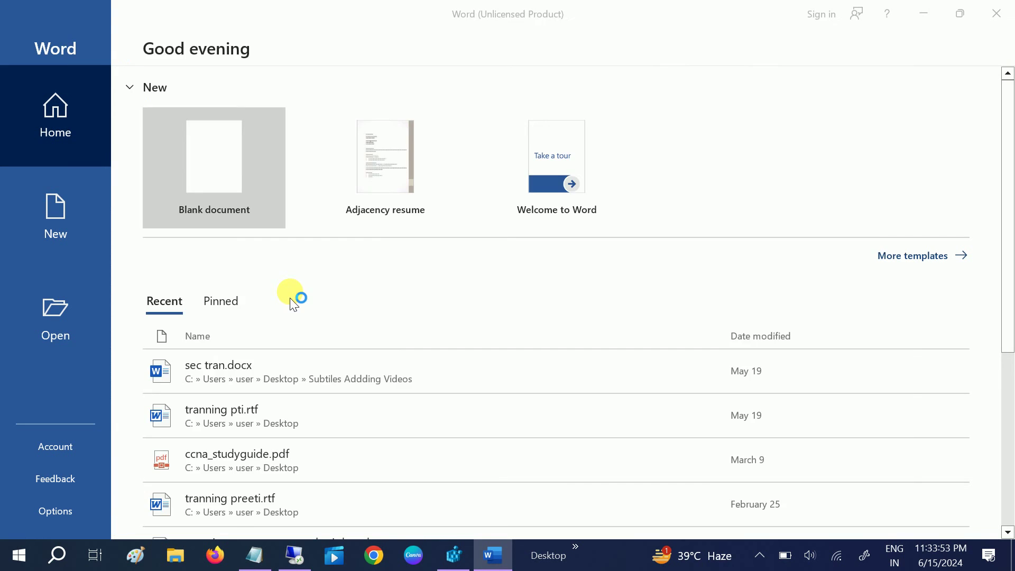
left_click(890, 40)
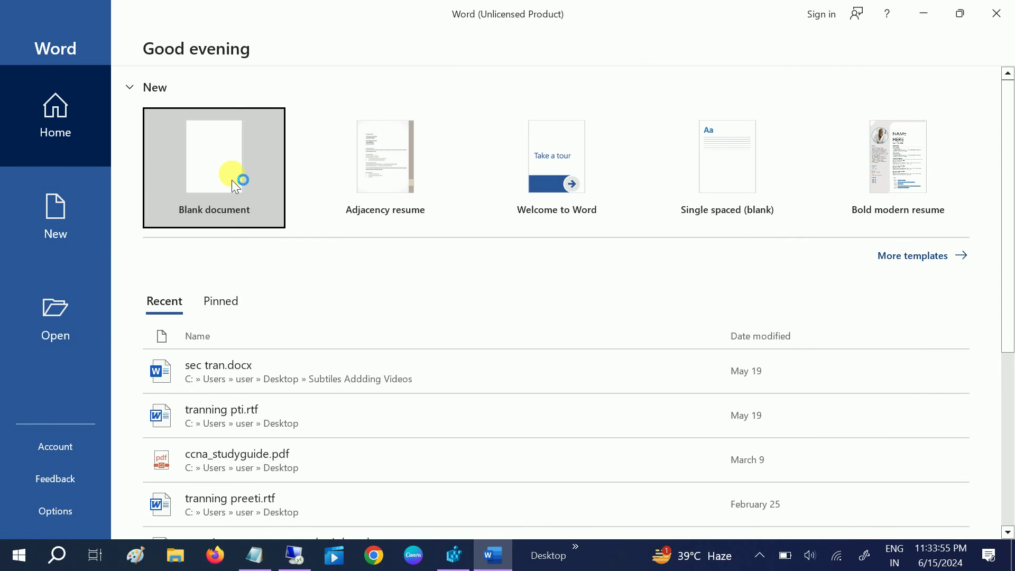
left_click(231, 184)
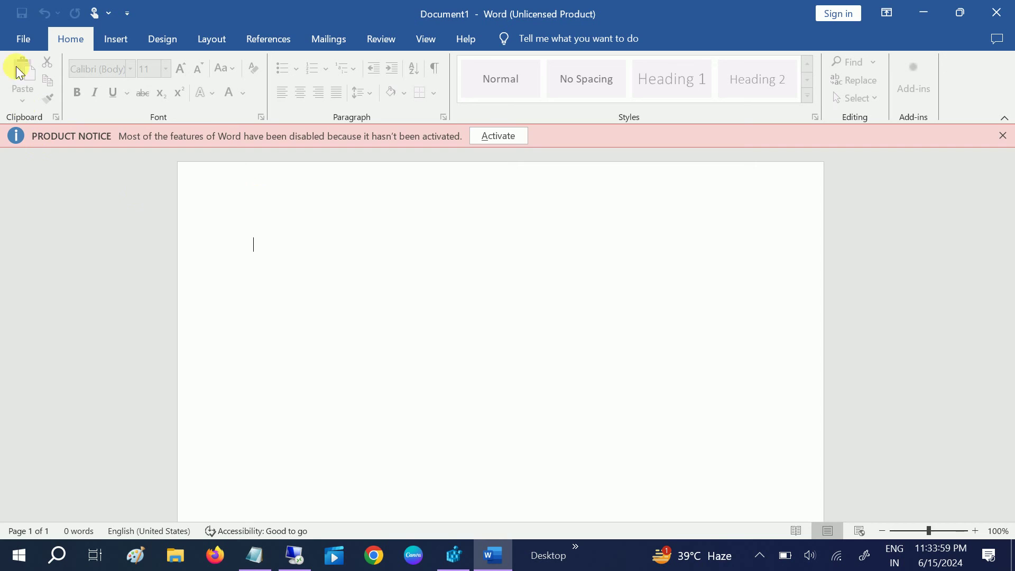
left_click(25, 39)
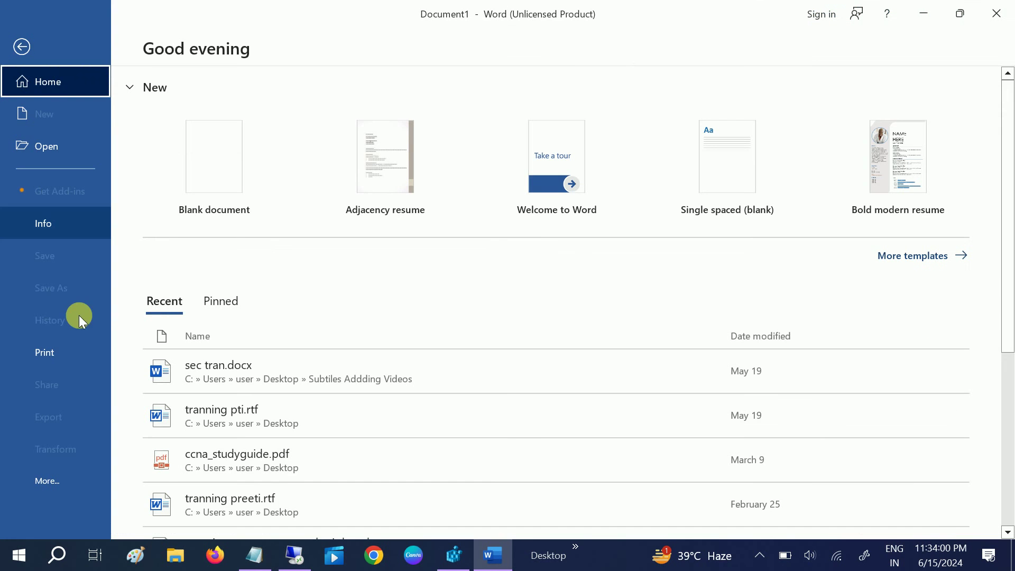
left_click(53, 484)
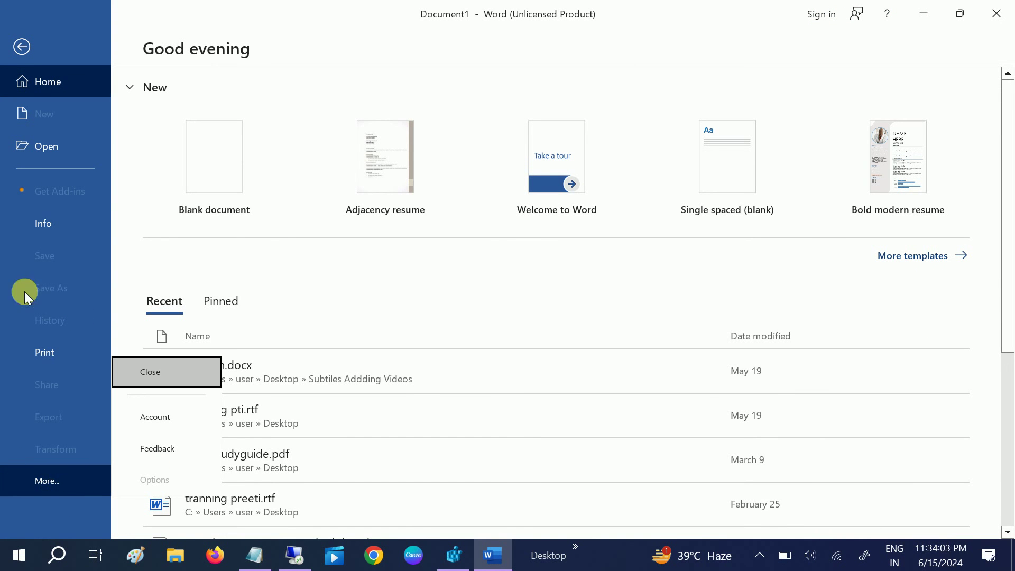
left_click(50, 224)
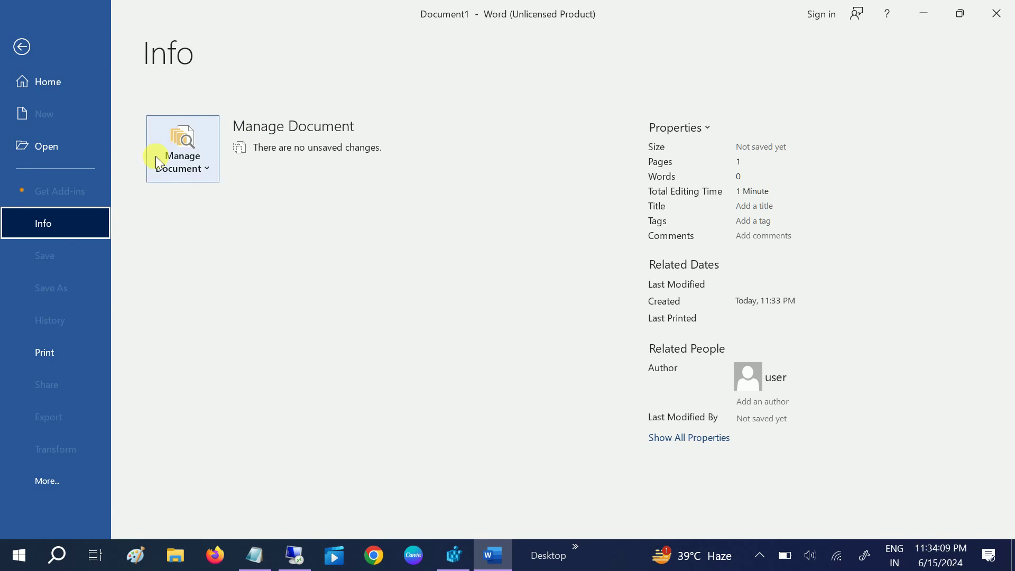
left_click(20, 47)
left_click(22, 41)
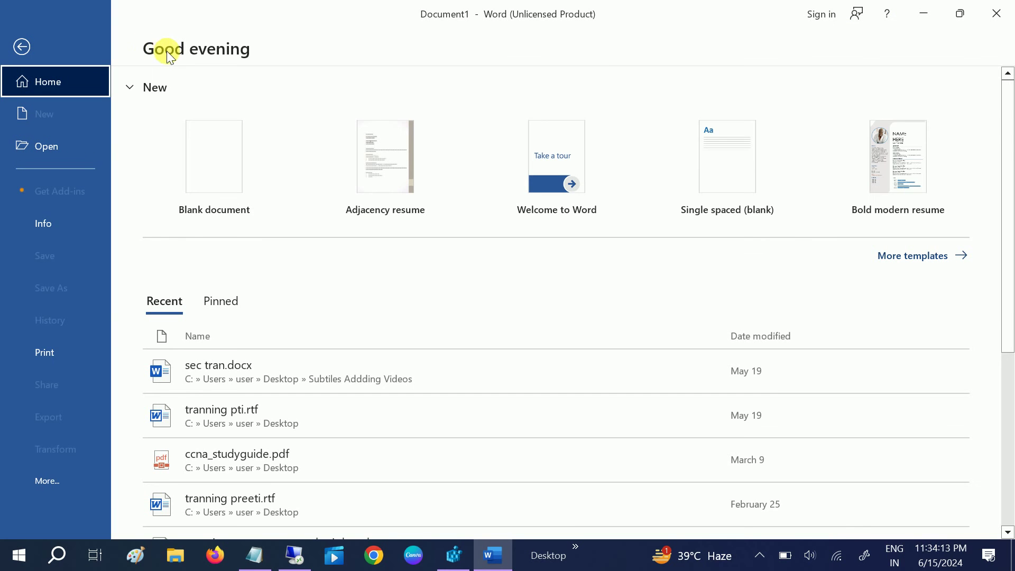
left_click(56, 486)
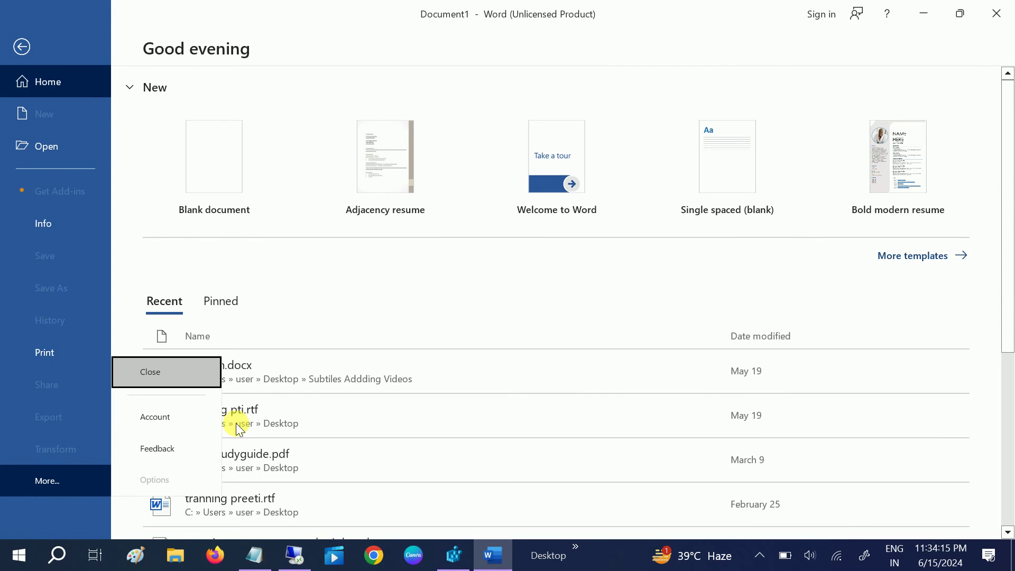
left_click(169, 420)
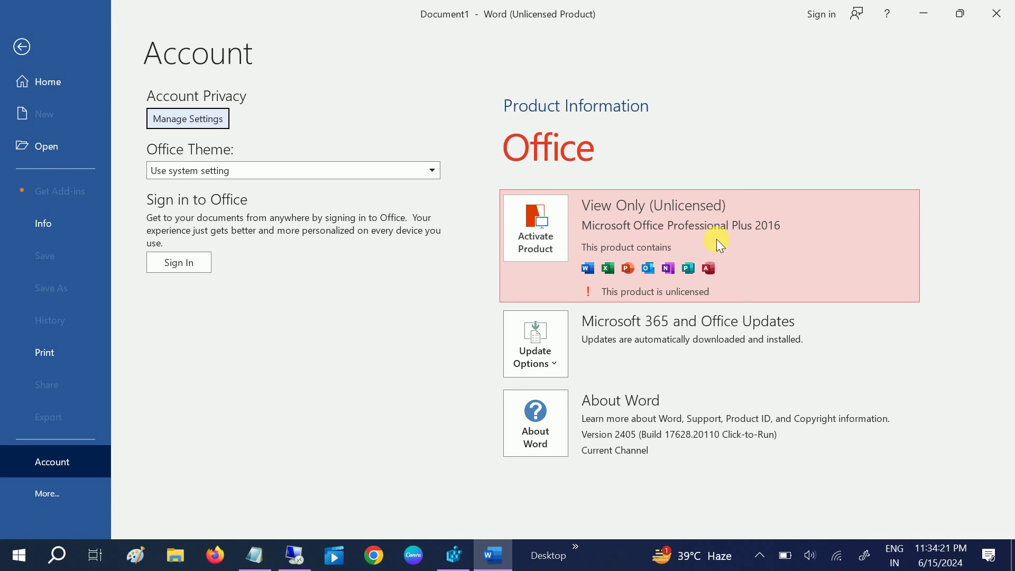
left_click(1004, 9)
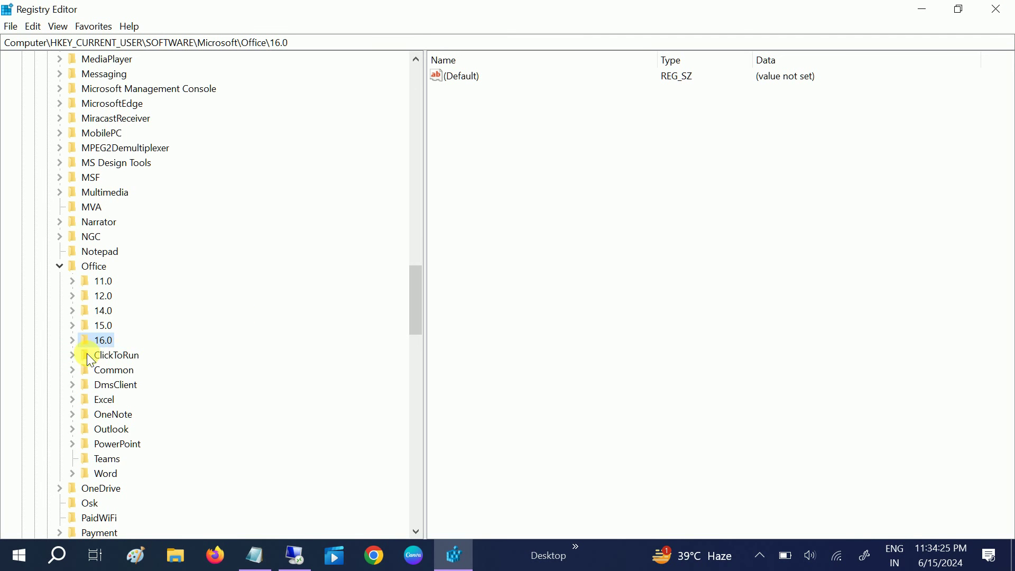
Remove the Word key and its subkeys from Office\16.0, confirming the deletion
scroll(172, 313, "down", 2)
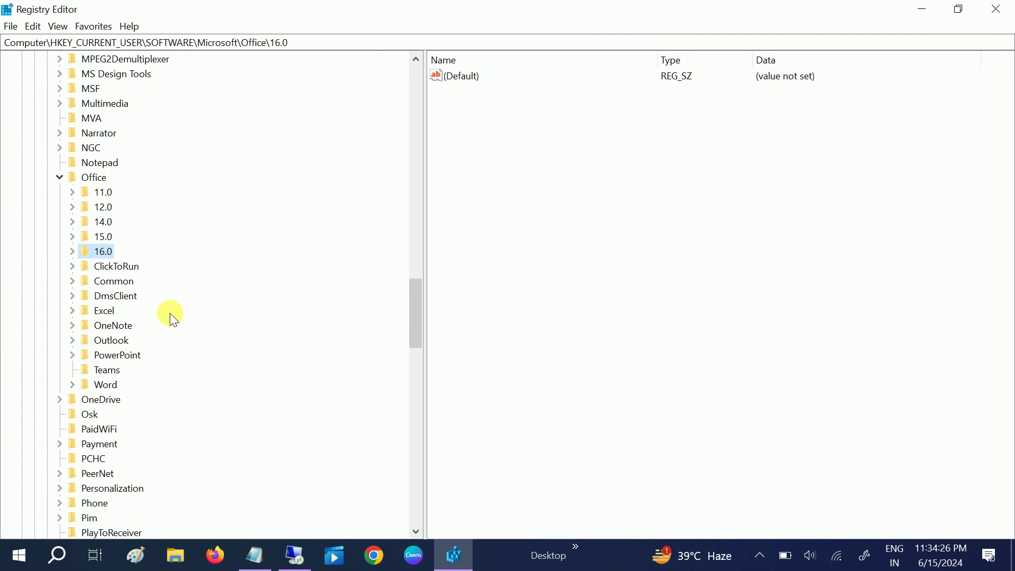
left_click(73, 251)
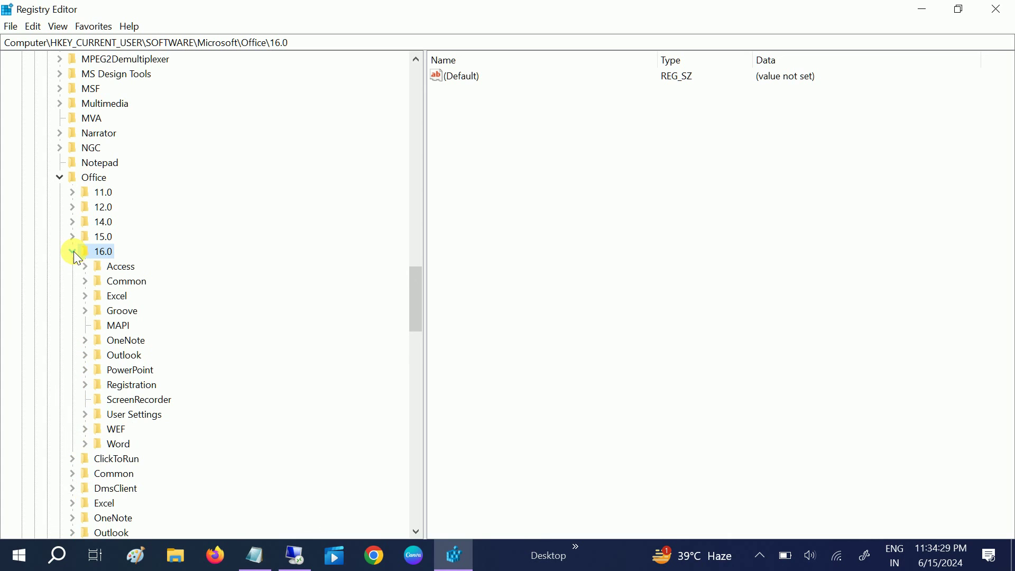
left_click(125, 445)
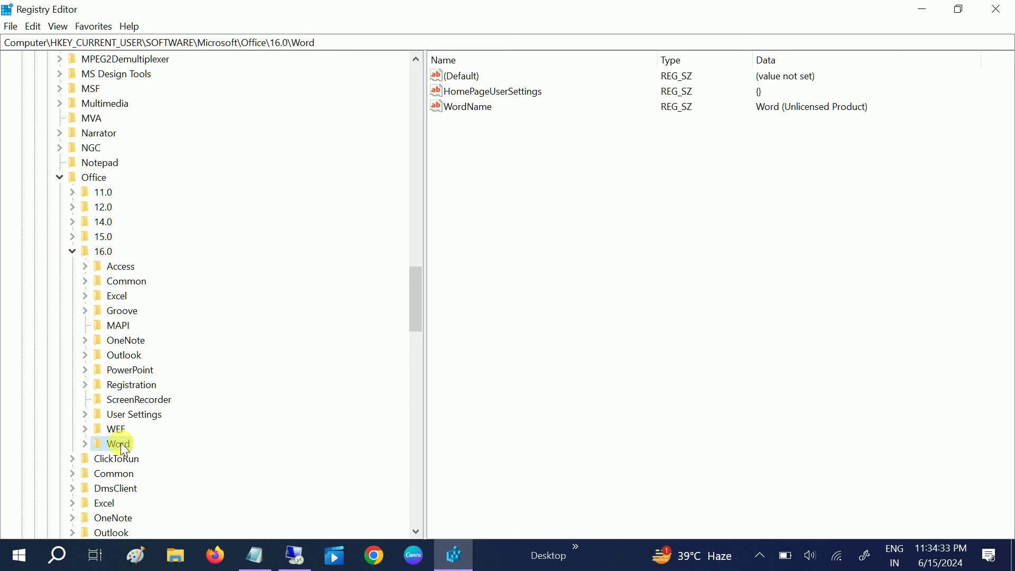
right_click(120, 442)
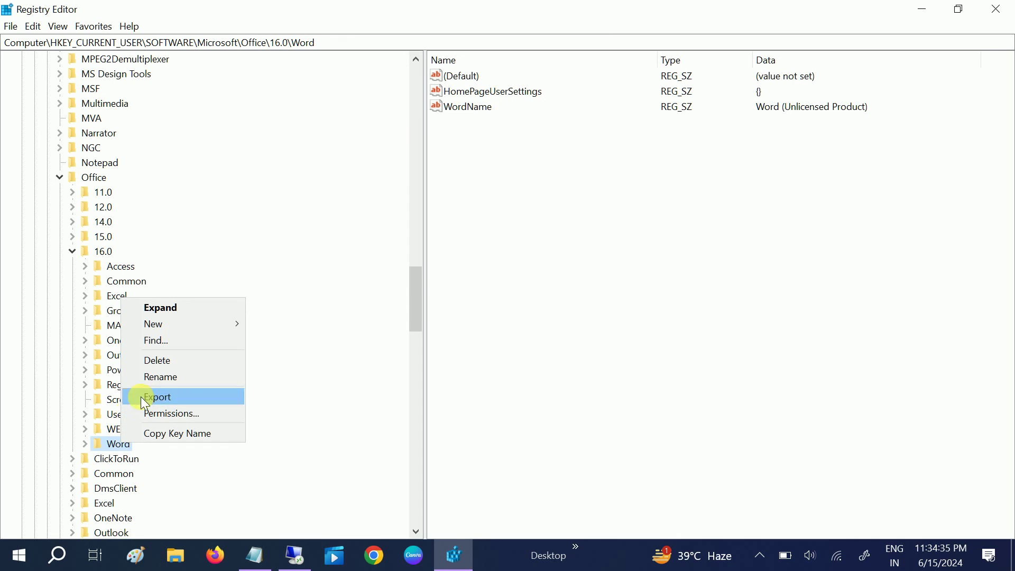
left_click(173, 366)
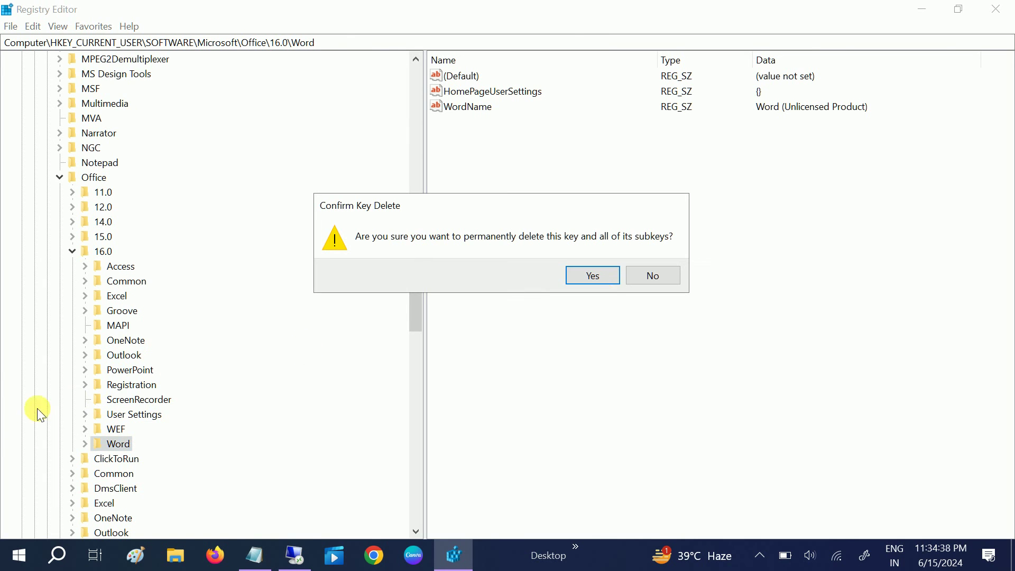
left_click(588, 280)
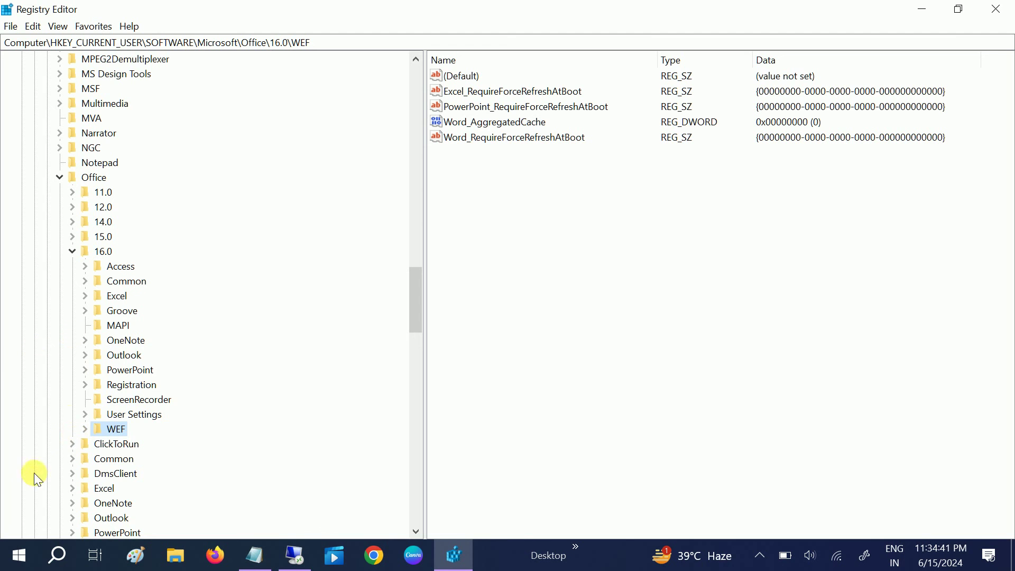
Close Registry Editor and restart Windows from the Start menu power options
left_click(1004, 17)
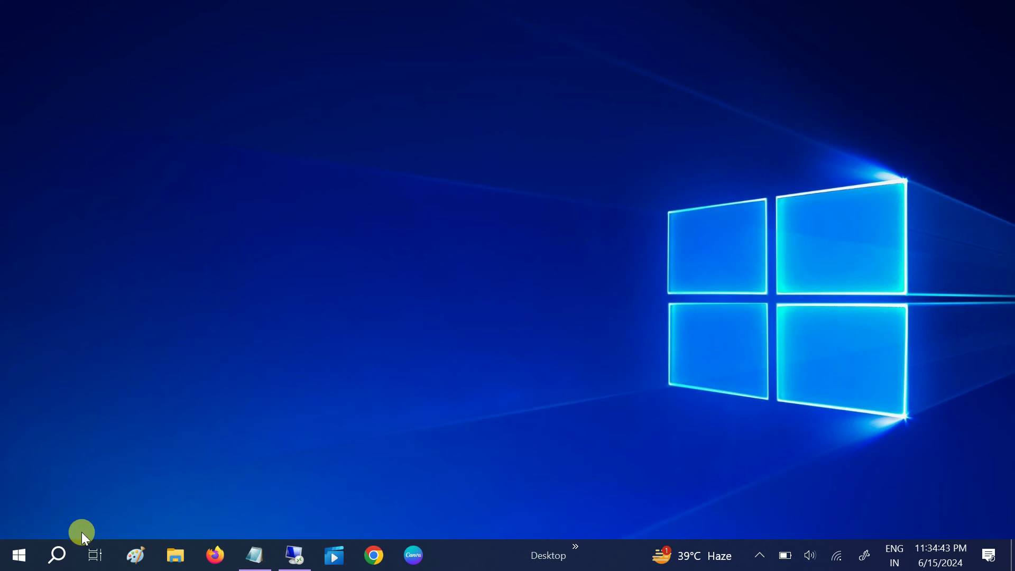
left_click(24, 555)
left_click(19, 521)
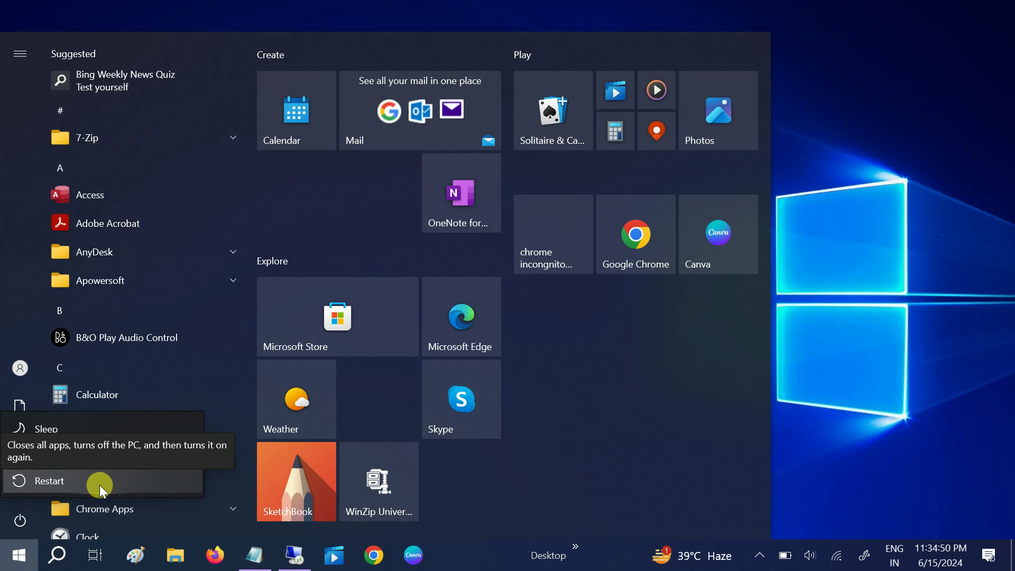
left_click(854, 249)
left_click(851, 248)
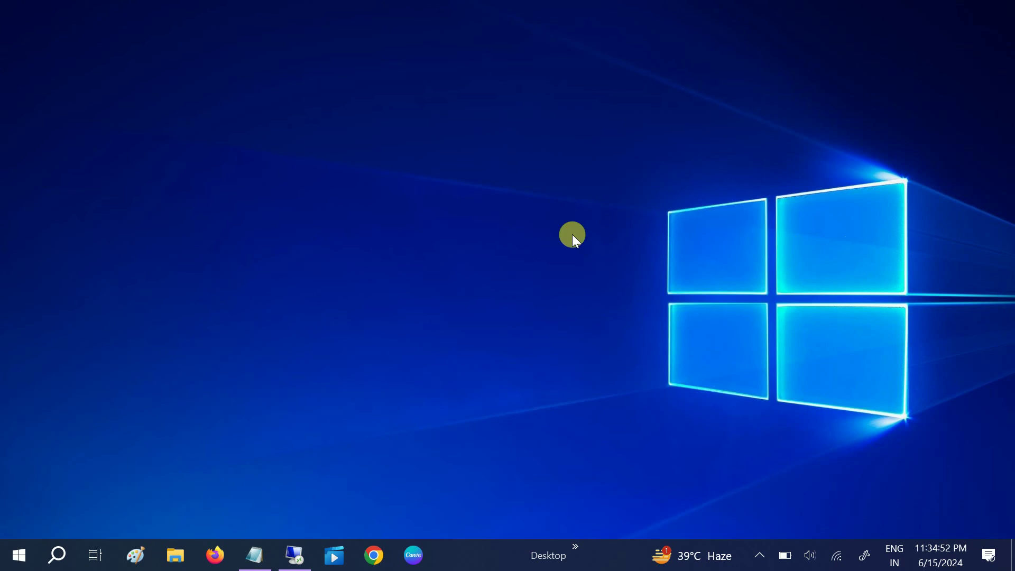